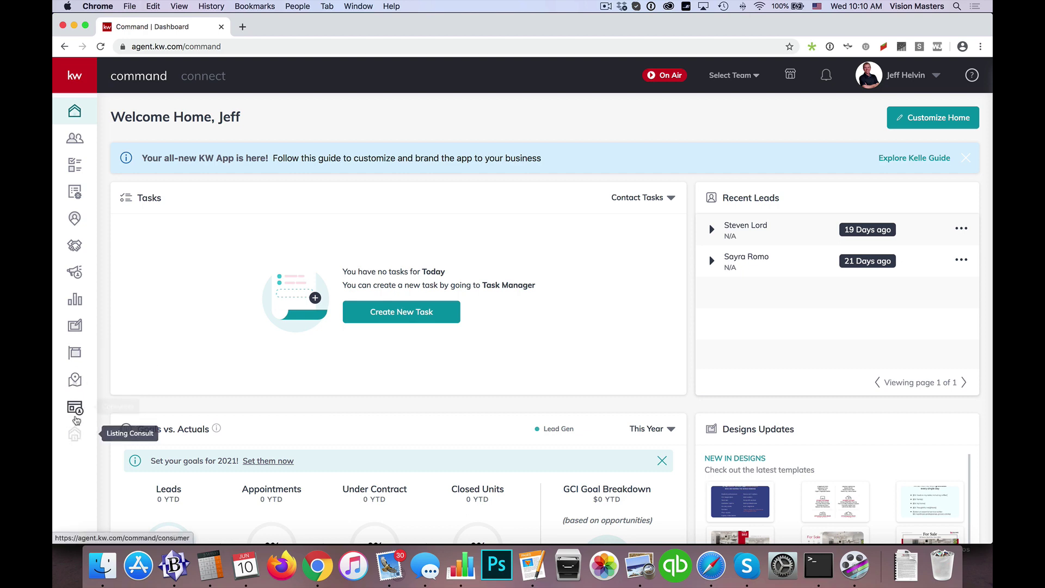
Open the Consumer section and select the Sample Property Landing Page name
{"action": "left_click", "coordinate": [75, 411]}
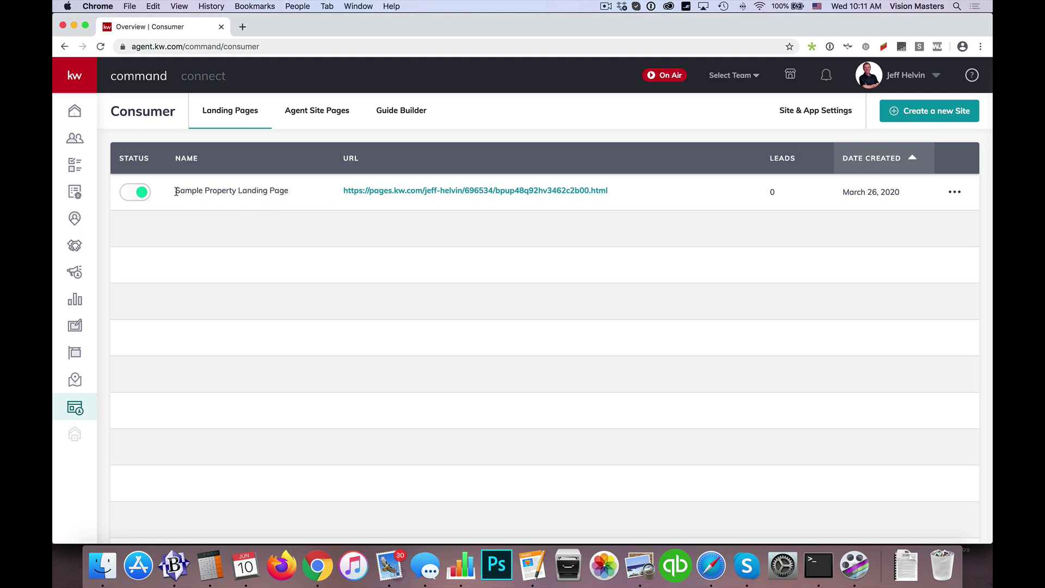
{"action": "left_click_drag", "start_coordinate": [175, 191], "coordinate": [293, 195]}
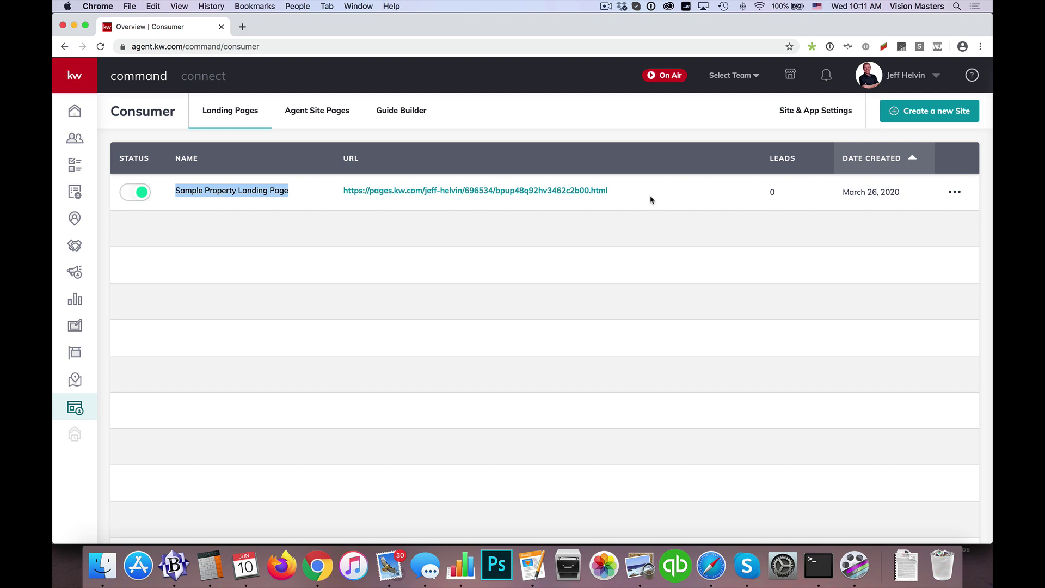
From Agent Site Pages, create a new page placed on the agent site
{"action": "left_click", "coordinate": [308, 115]}
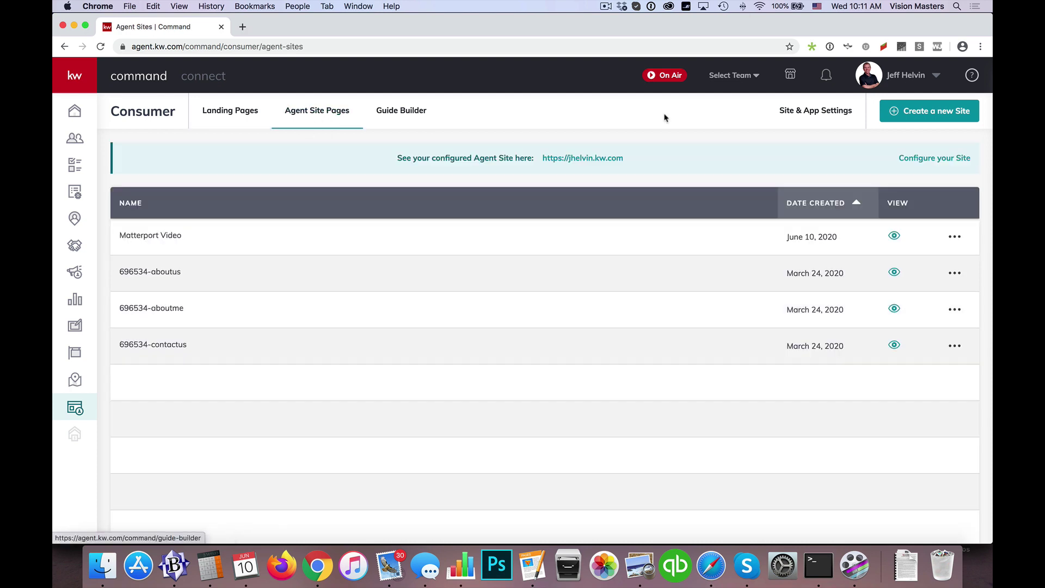
{"action": "left_click", "coordinate": [939, 114]}
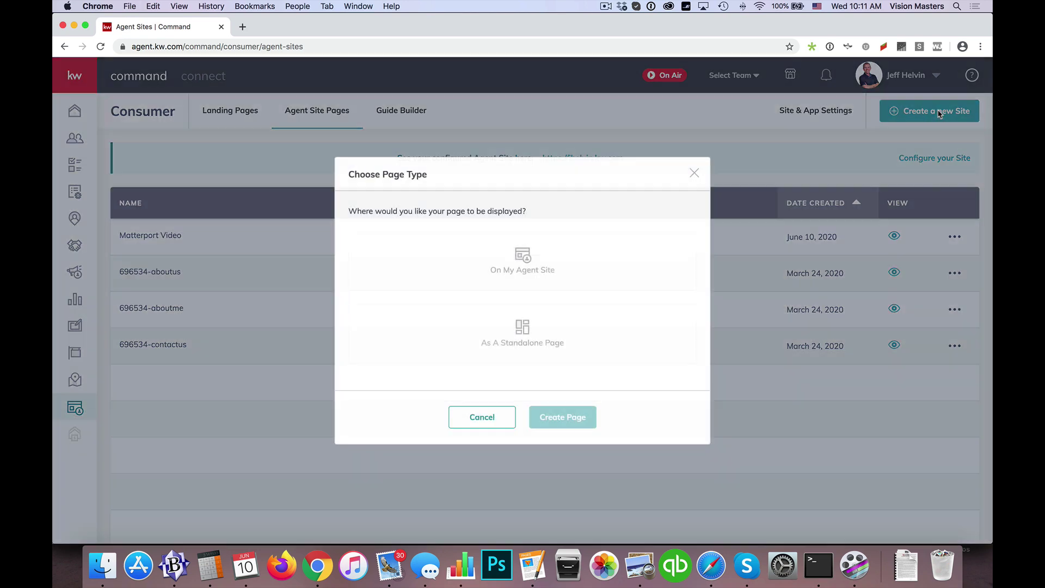
{"action": "left_click", "coordinate": [520, 260]}
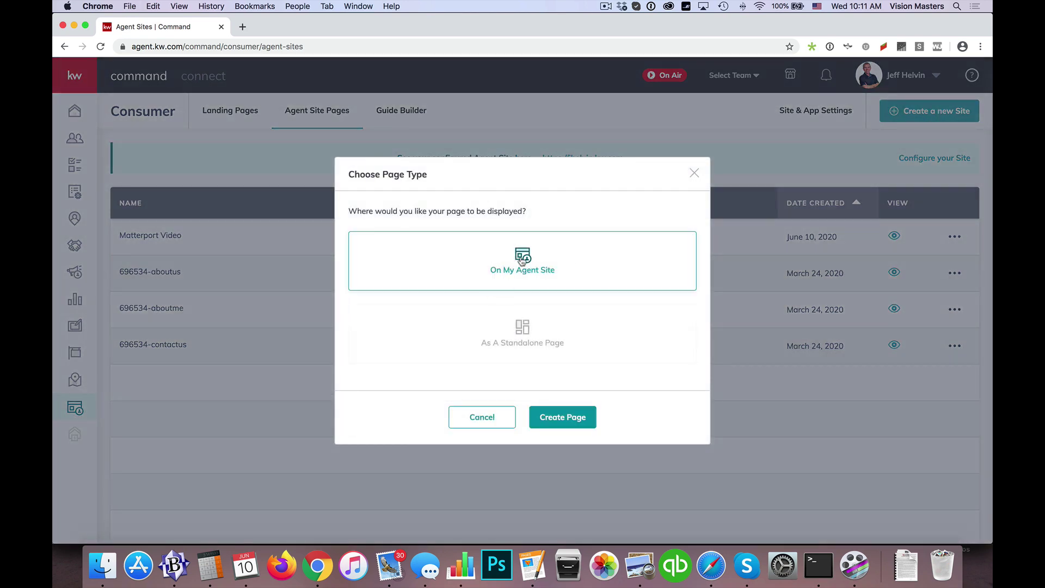
{"action": "left_click", "coordinate": [563, 418]}
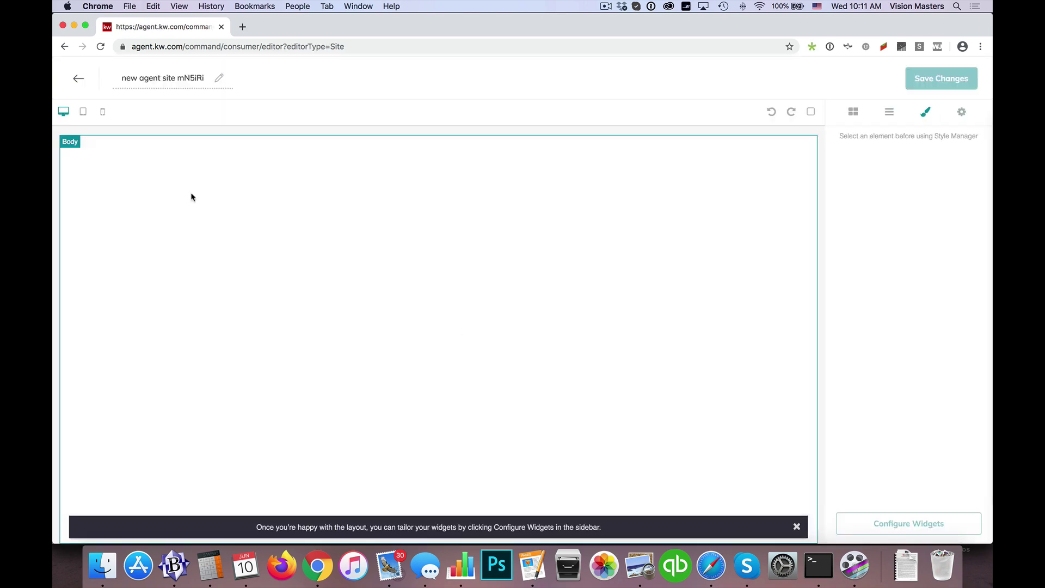
Title the new page 'Virtual Tours' and bring up the available widgets
{"action": "left_click", "coordinate": [174, 77]}
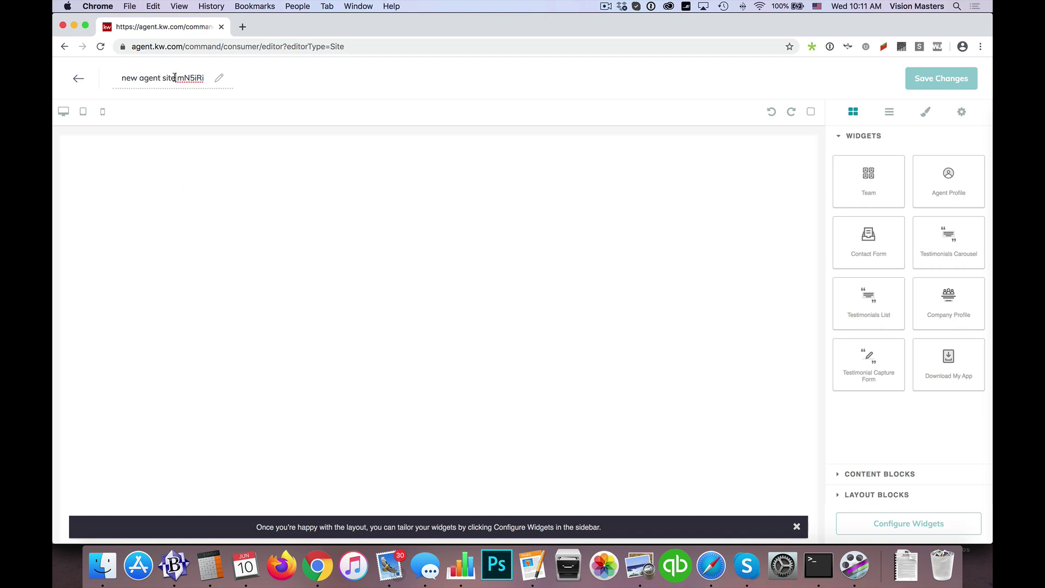
{"action": "triple_click", "coordinate": [143, 78]}
{"action": "type", "text": "Virtual Tours"}
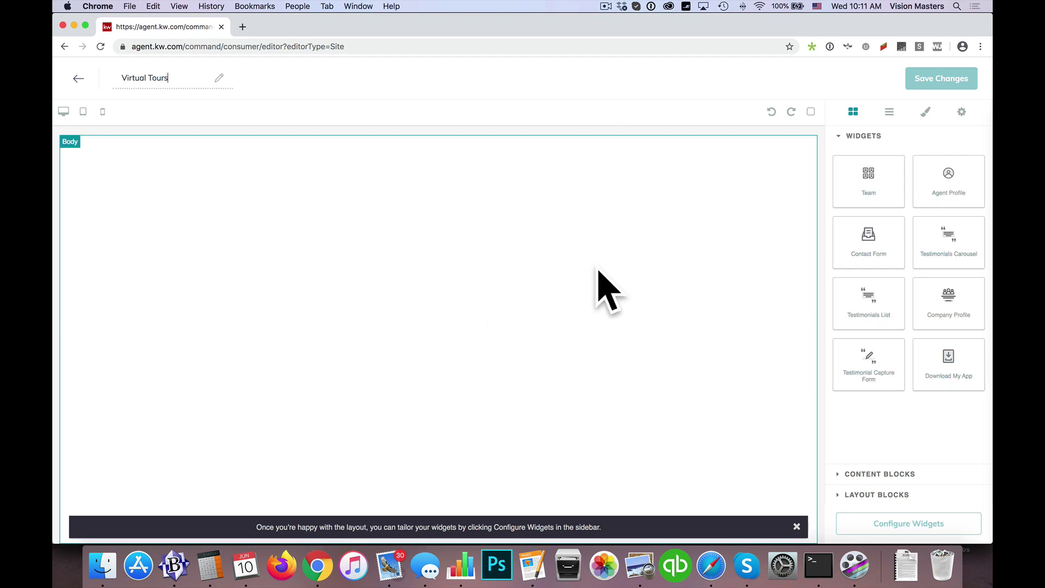
{"action": "left_click", "coordinate": [860, 475]}
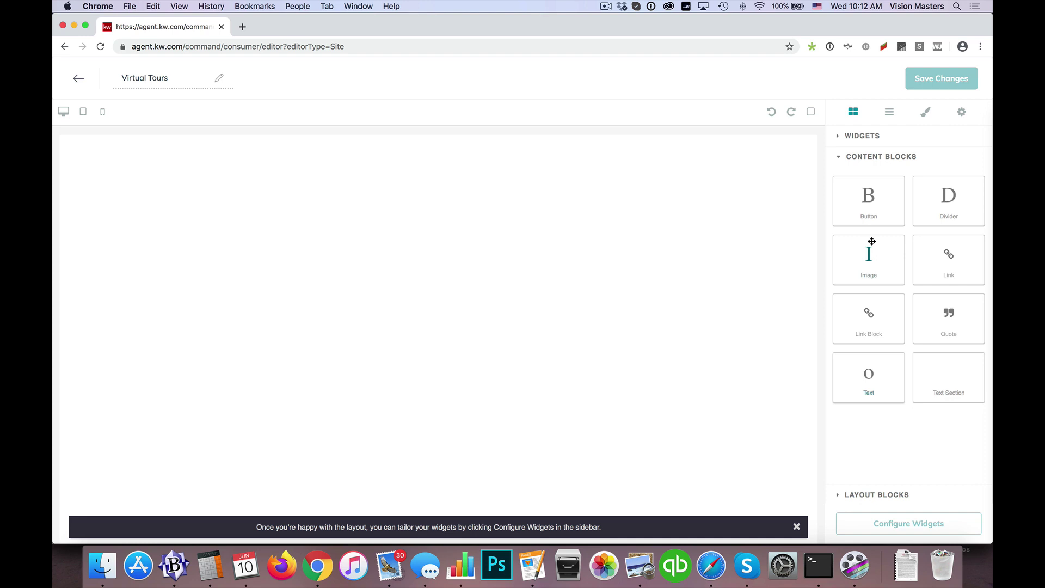
{"action": "left_click", "coordinate": [838, 156]}
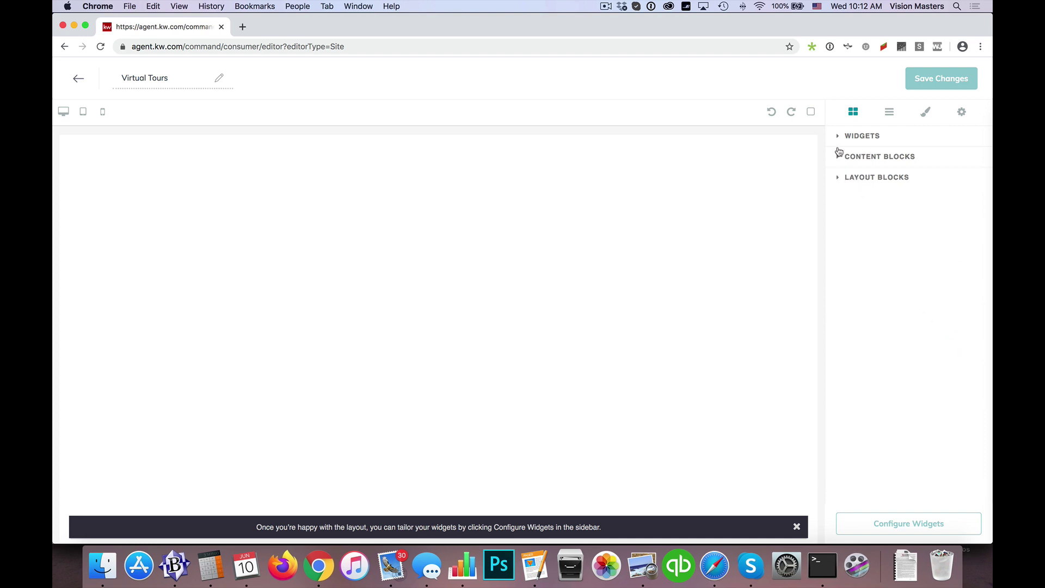
{"action": "left_click", "coordinate": [839, 139]}
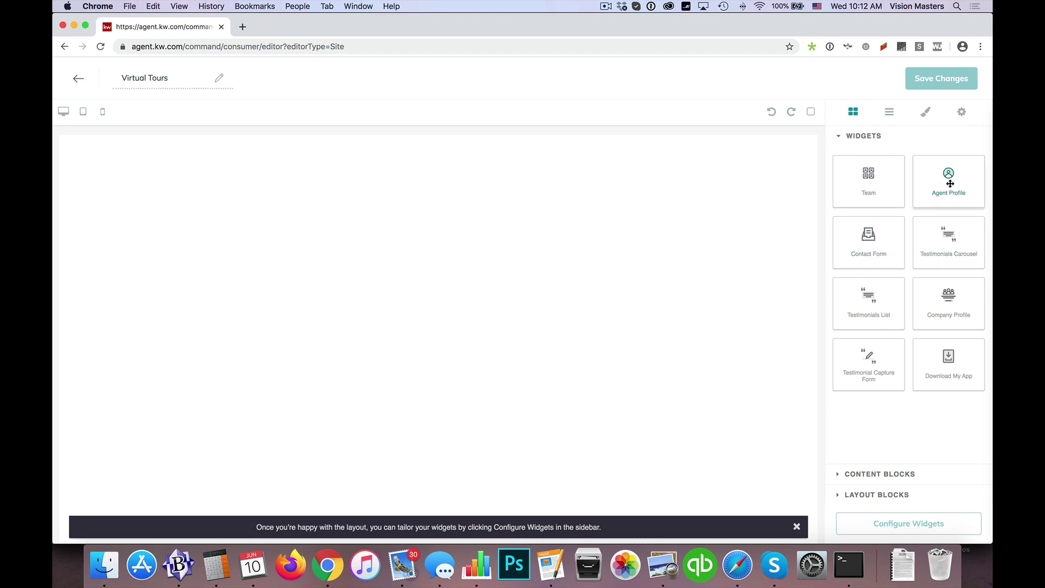
Drop the Agent Profile widget onto the blank page and open its settings
{"action": "left_click_drag", "start_coordinate": [949, 184], "coordinate": [556, 203]}
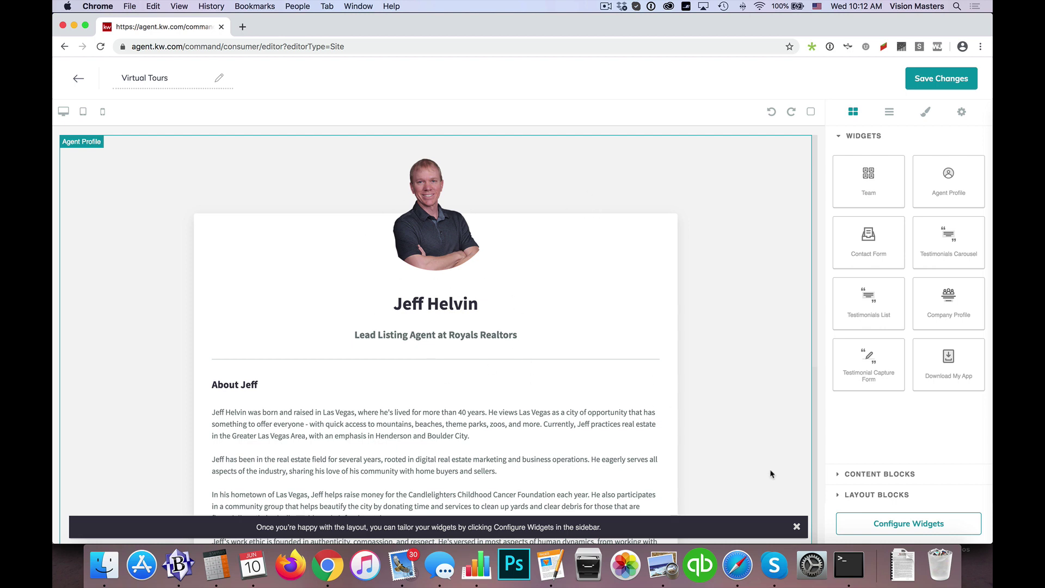
{"action": "left_click", "coordinate": [922, 524]}
{"action": "left_click", "coordinate": [881, 179]}
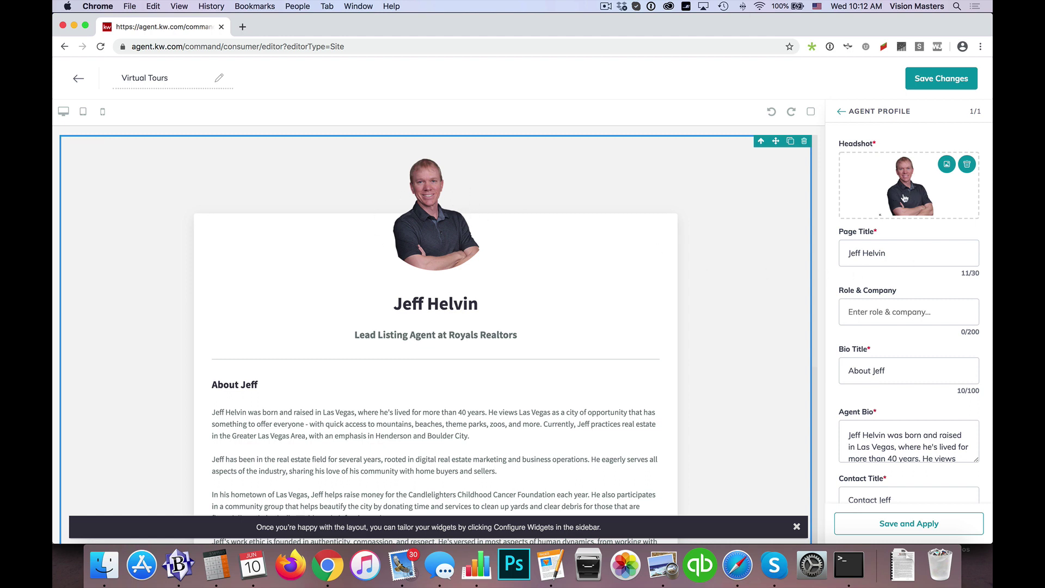
Set the Agent Profile page title to 'Virtual Tours'
{"action": "scroll", "coordinate": [904, 198], "scroll_direction": "down", "scroll_amount": 2}
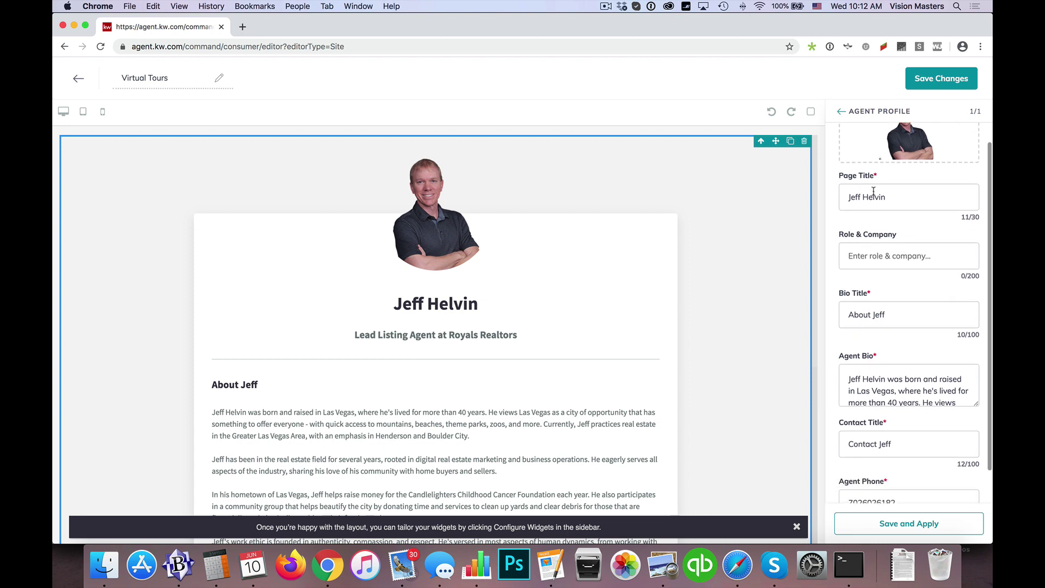
{"action": "triple_click", "coordinate": [869, 198]}
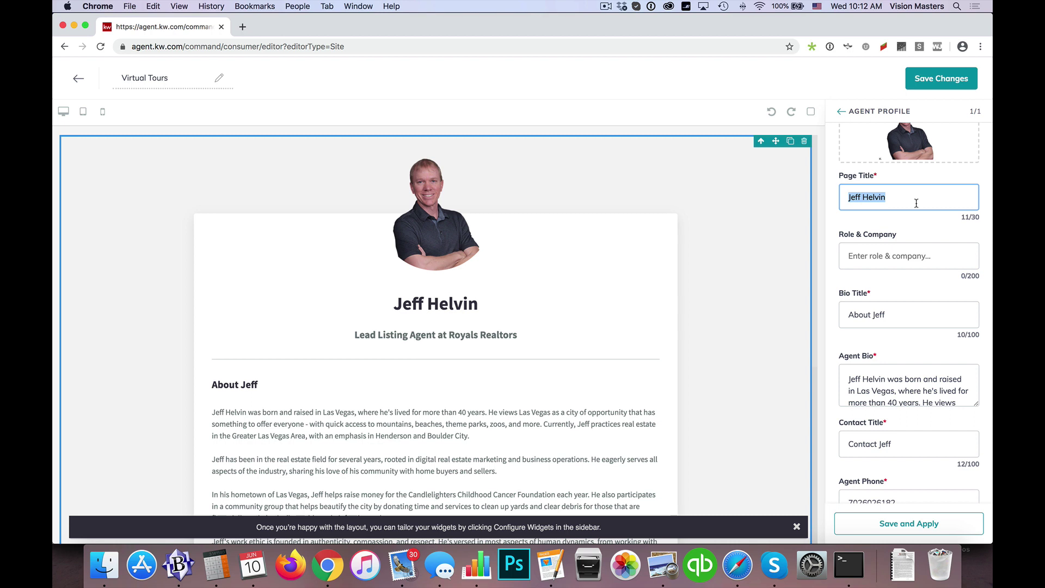
{"action": "type", "text": "12"}
{"action": "key", "text": "BackSpace"}
{"action": "key", "text": "BackSpace"}
{"action": "type", "text": "Virtual Tour"}
Set the Role & Company tagline to 'Explore Your Favorite Properties!'
{"action": "scroll", "coordinate": [868, 233], "scroll_direction": "down", "scroll_amount": 2}
{"action": "left_click", "coordinate": [887, 214]}
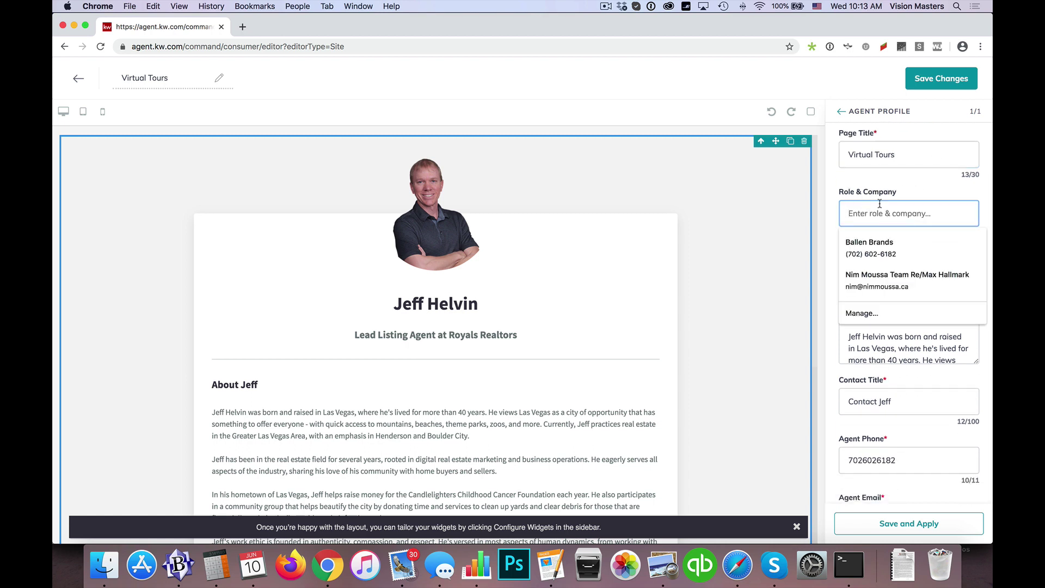
{"action": "left_click", "coordinate": [877, 181]}
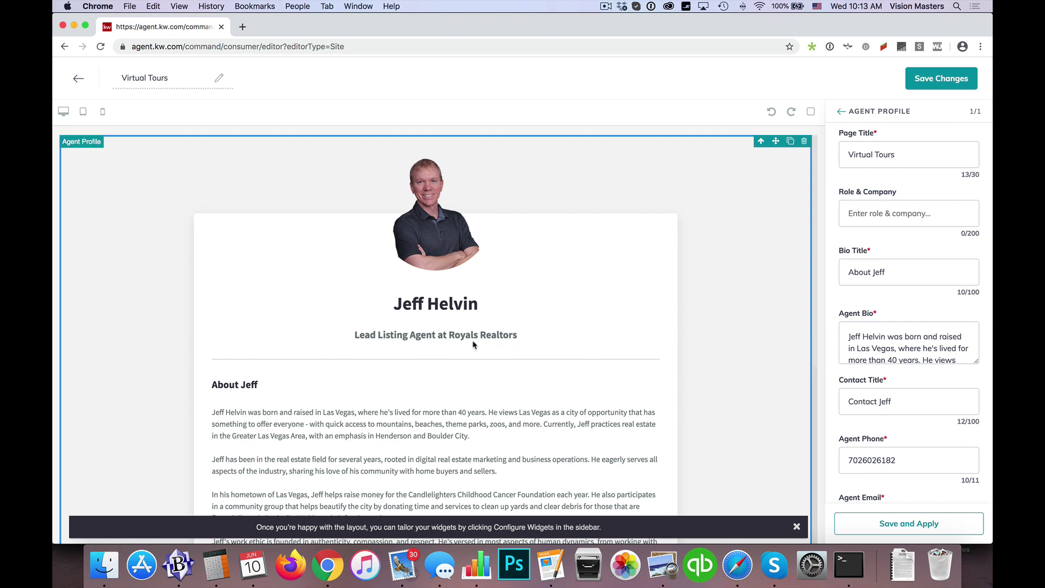
{"action": "left_click", "coordinate": [887, 214]}
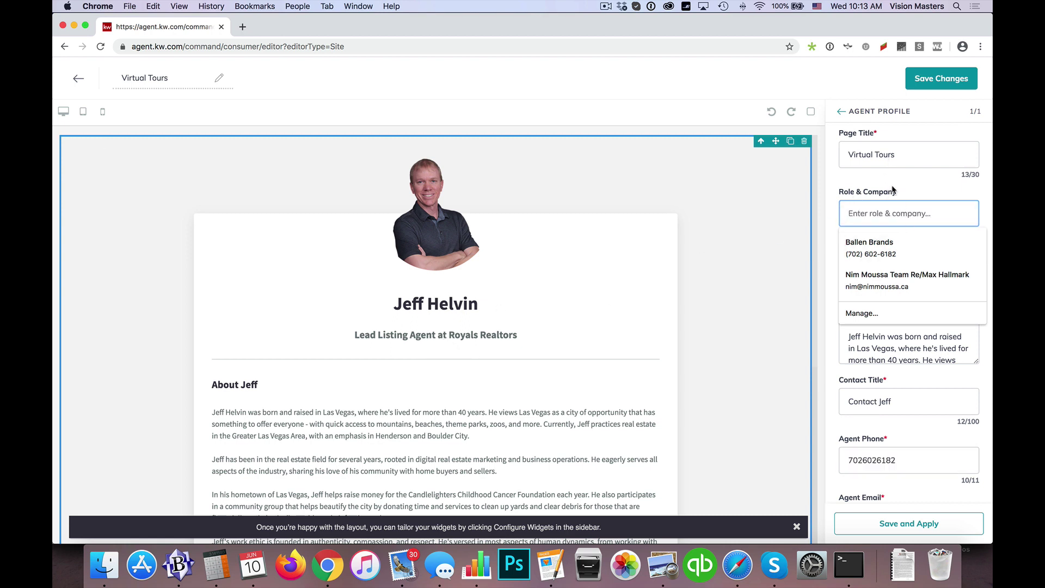
{"action": "type", "text": "Explore"}
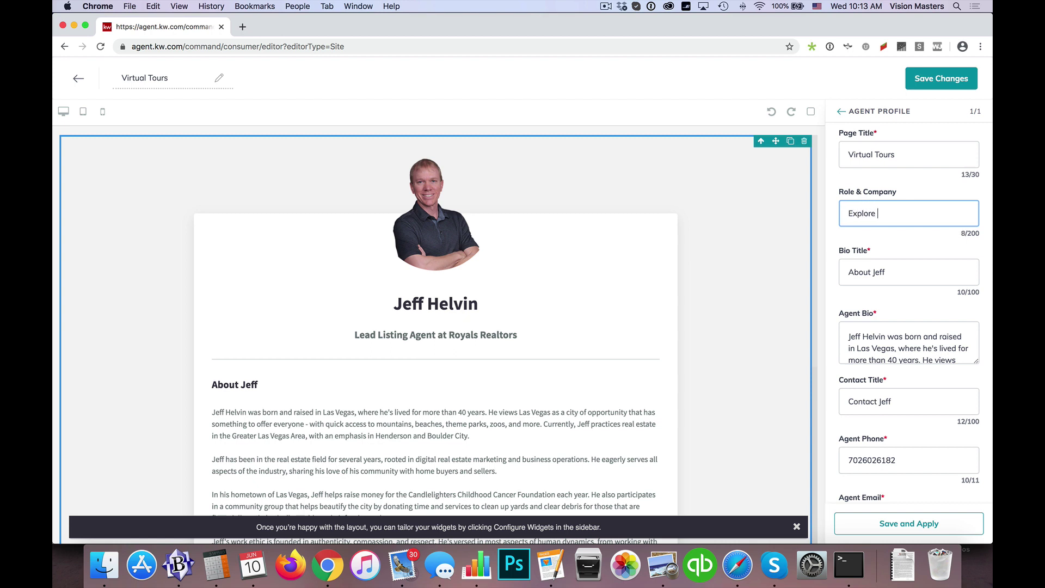
{"action": "type", "text": " Your Favo"}
{"action": "type", "text": "rit"}
{"action": "key", "text": "BackSpace"}
{"action": "type", "text": "ite Properties!"}
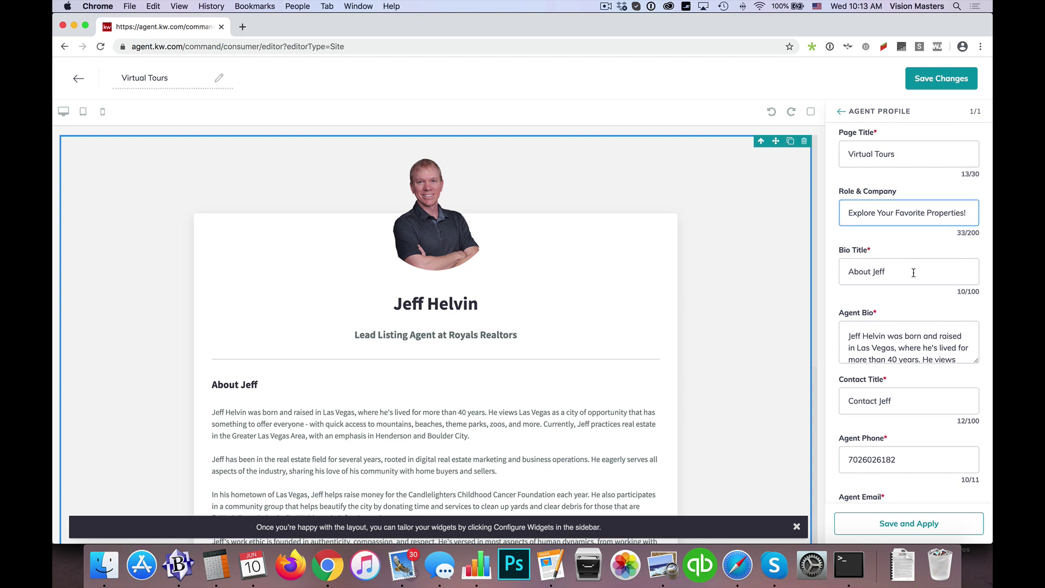
Replace the About bio title with 'Take a Virtual Walk Through'
{"action": "scroll", "coordinate": [912, 275], "scroll_direction": "down", "scroll_amount": 2}
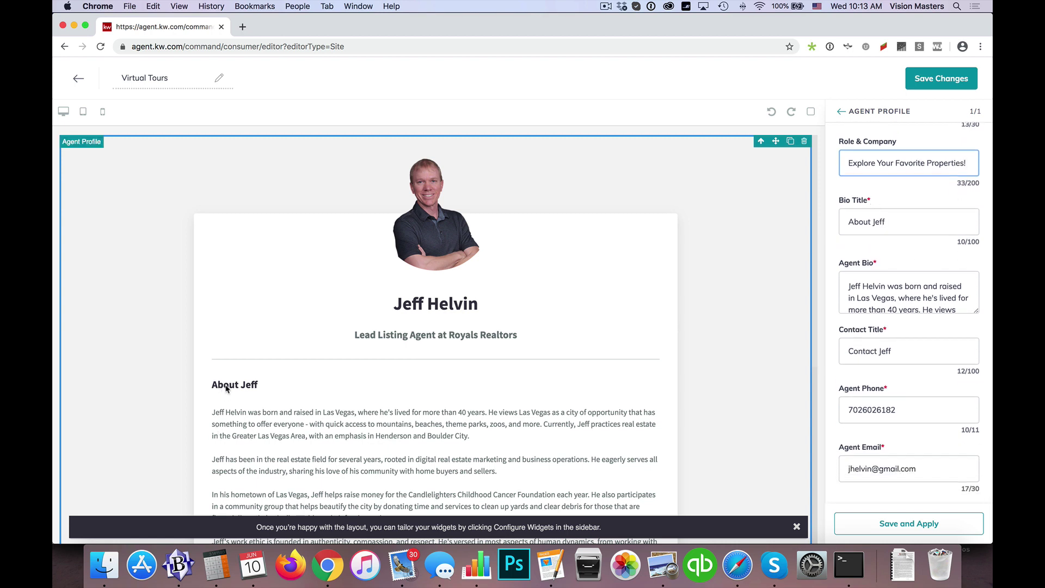
{"action": "scroll", "coordinate": [869, 233], "scroll_direction": "up", "scroll_amount": 1}
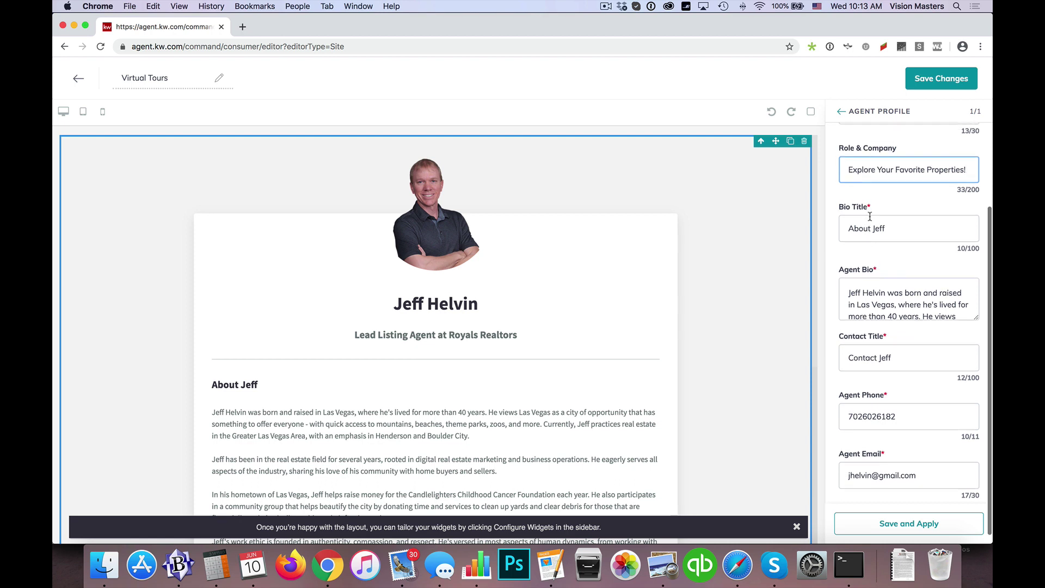
{"action": "triple_click", "coordinate": [868, 233]}
{"action": "type", "text": "Virtual"}
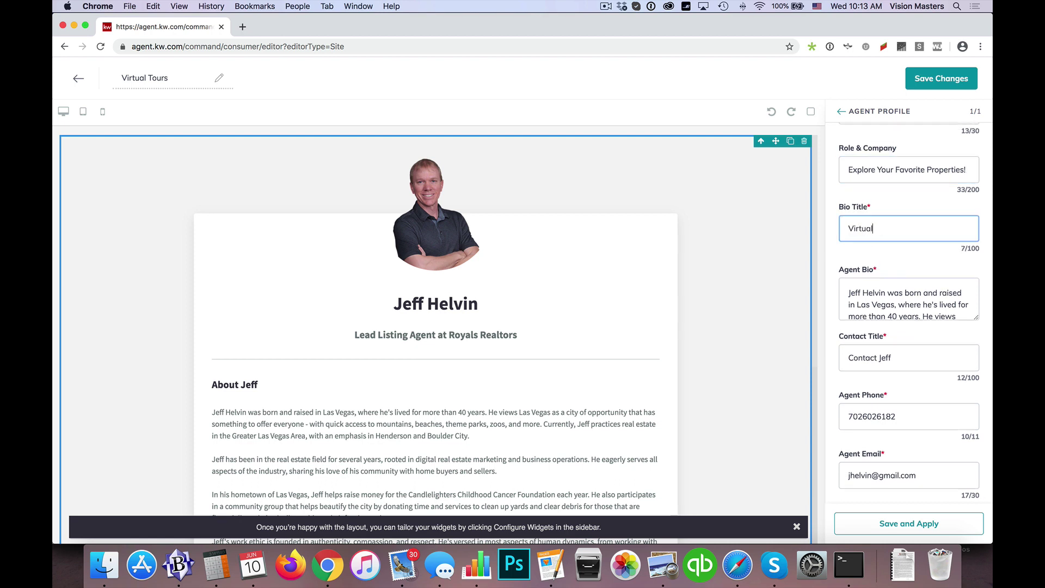
{"action": "type", "text": " Tour"}
{"action": "key", "text": "super+a"}
{"action": "type", "text": "Take a Virtual Walk Through"}
Delete all of the existing Agent Bio text
{"action": "scroll", "coordinate": [882, 258], "scroll_direction": "down", "scroll_amount": 1}
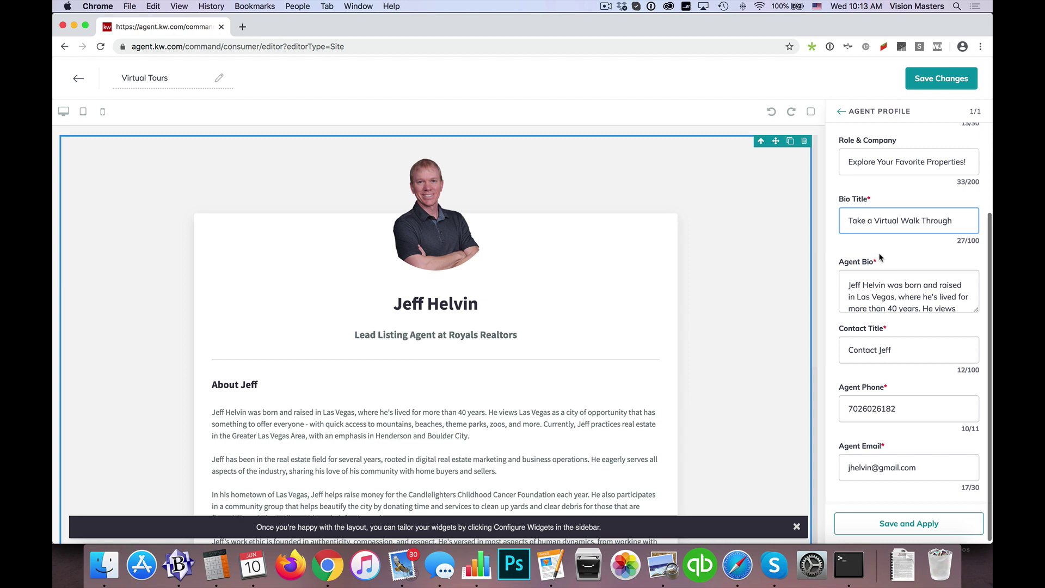
{"action": "left_click", "coordinate": [884, 281]}
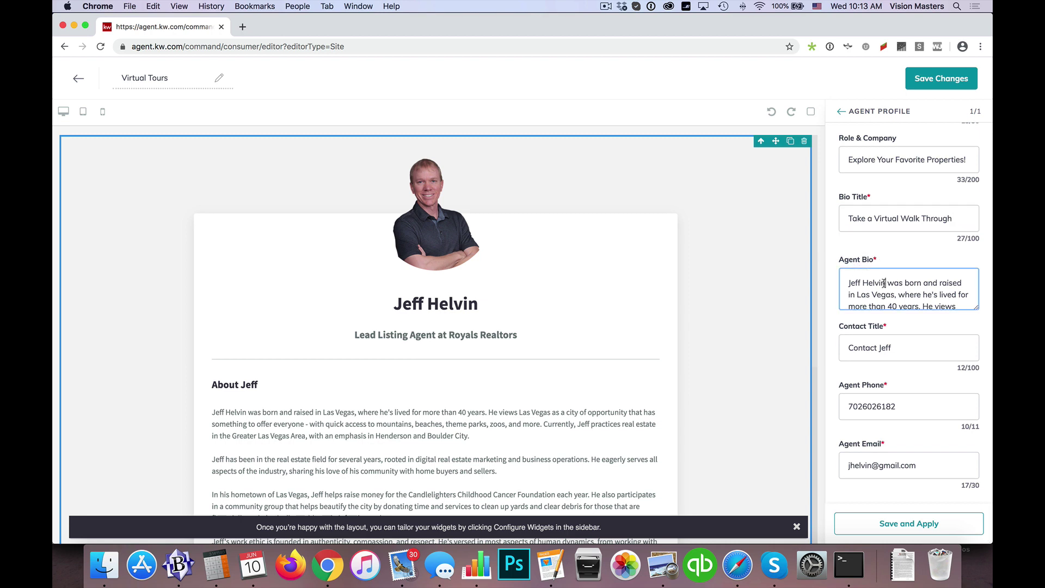
{"action": "scroll", "coordinate": [886, 288], "scroll_direction": "down", "scroll_amount": 3}
{"action": "scroll", "coordinate": [893, 284], "scroll_direction": "up", "scroll_amount": 3}
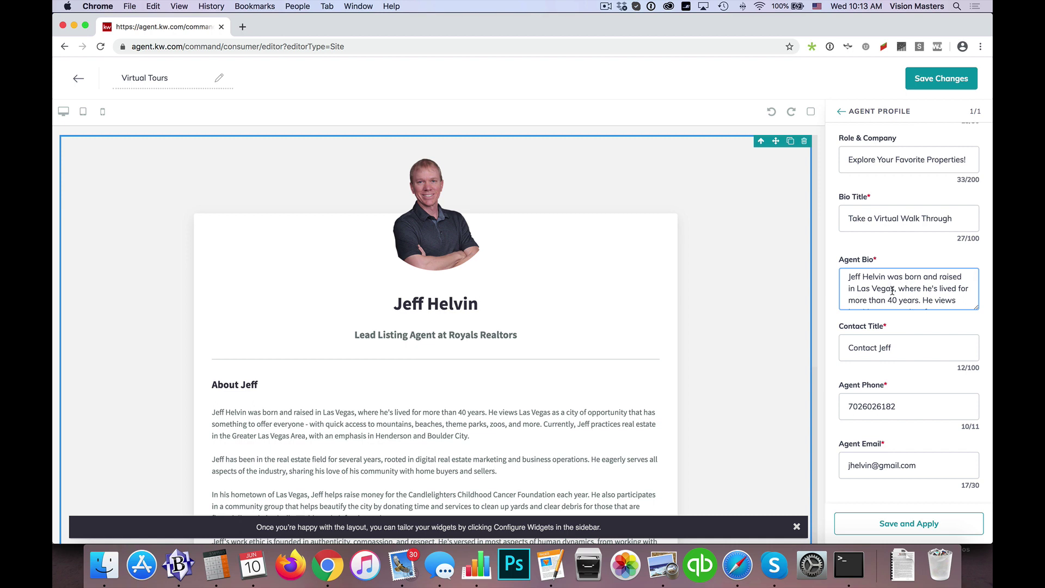
{"action": "key", "text": "super+a"}
{"action": "key", "text": "BackSpace"}
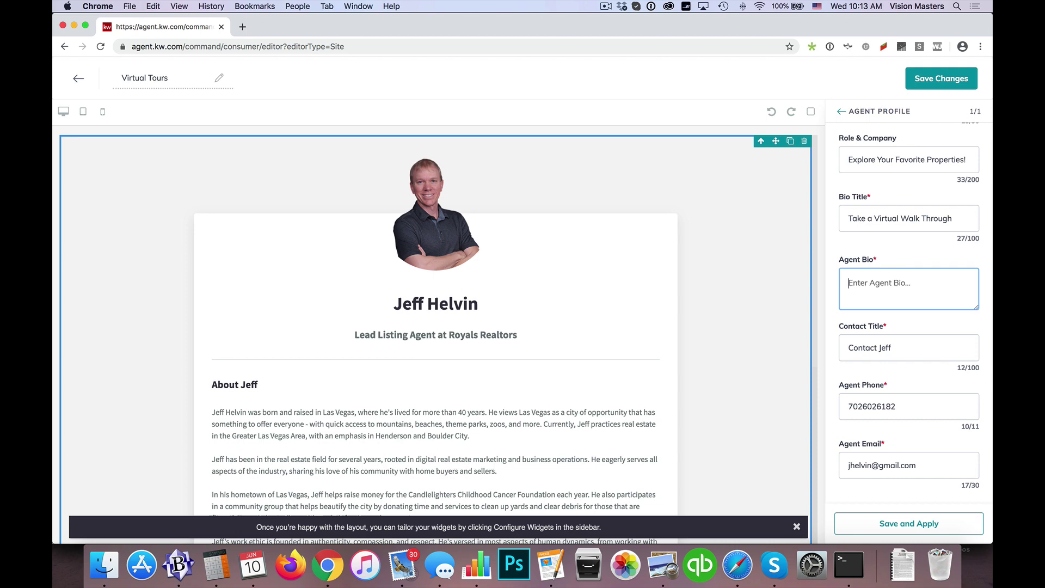
Copy the Matterport iframe embed code from the Pages note after enlarging it to 21 pt
{"action": "key", "text": "super+Tab"}
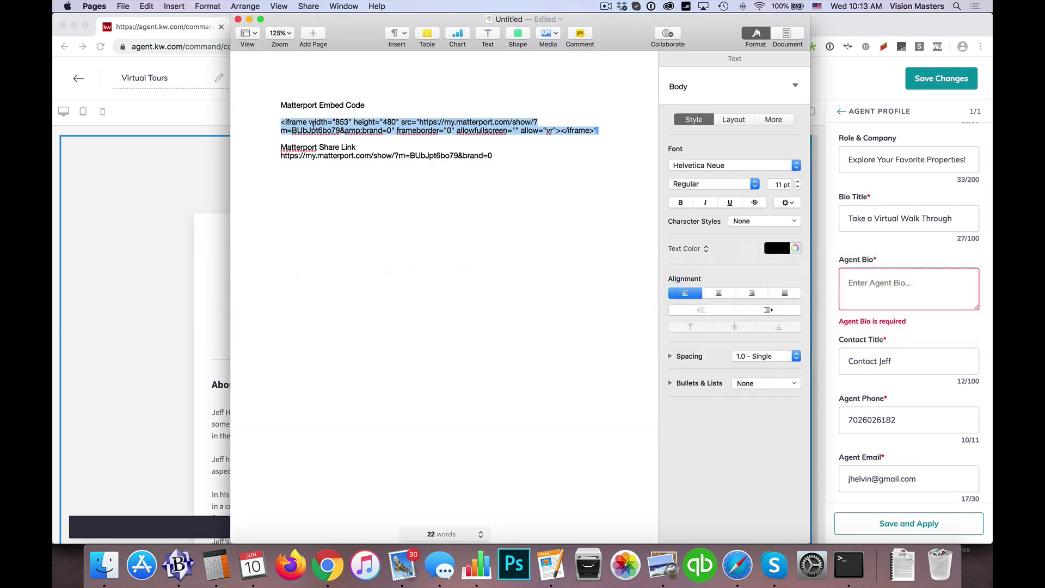
{"action": "key", "text": "super+plus"}
{"action": "key", "text": "super+plus"}
{"action": "key", "text": "super+plus"}
{"action": "key", "text": "super+plus"}
{"action": "key", "text": "super+plus"}
{"action": "key", "text": "super+plus"}
{"action": "key", "text": "super+plus"}
{"action": "key", "text": "super+plus"}
{"action": "key", "text": "super+plus"}
{"action": "key", "text": "super+plus"}
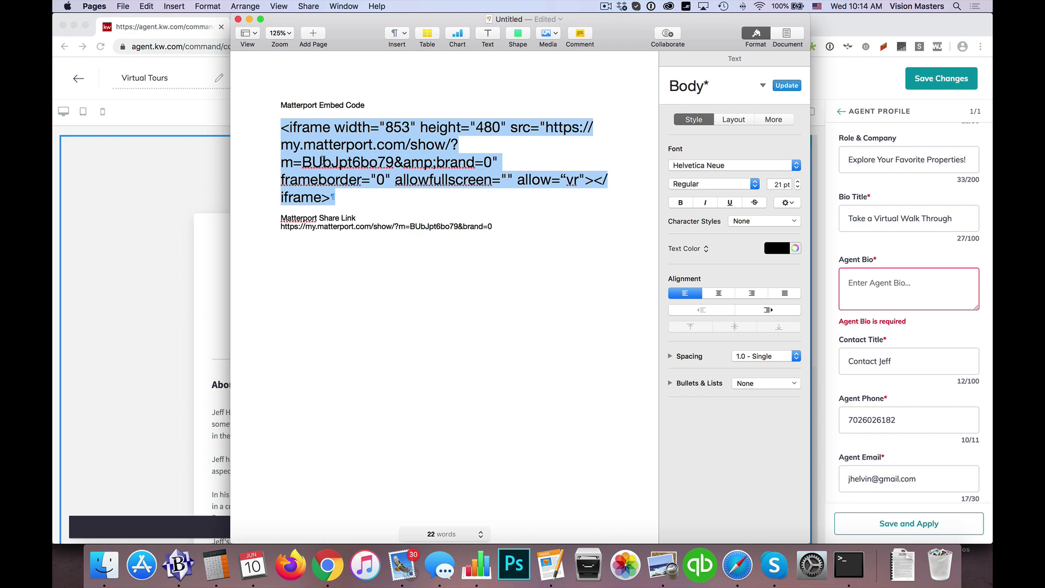
{"action": "key", "text": "super+c"}
{"action": "key", "text": "super+Tab"}
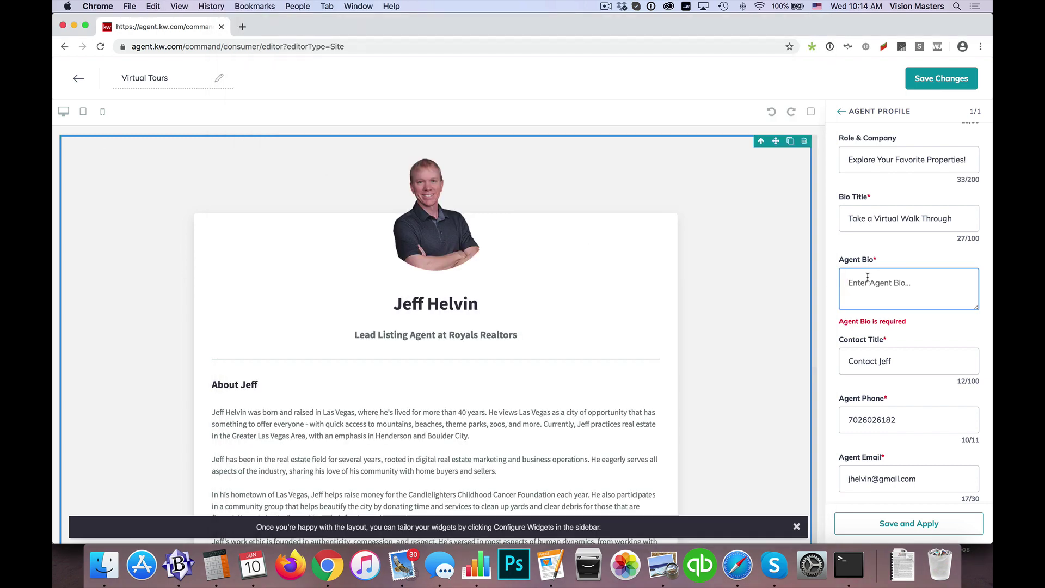
Paste the Matterport iframe code into the Agent Bio and remove the trailing blank line
{"action": "key", "text": "super+v"}
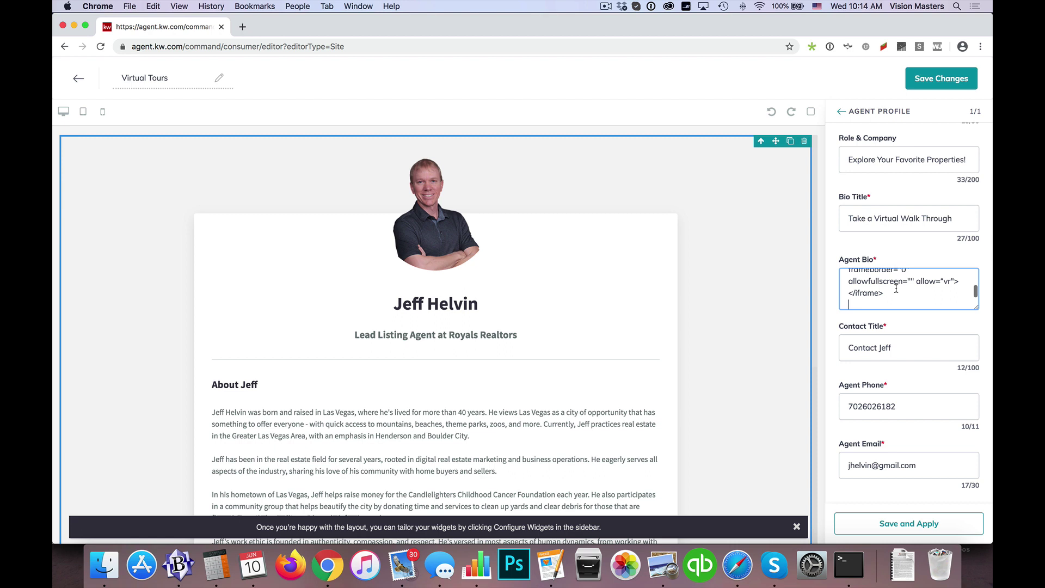
{"action": "key", "text": "Return"}
{"action": "key", "text": "BackSpace"}
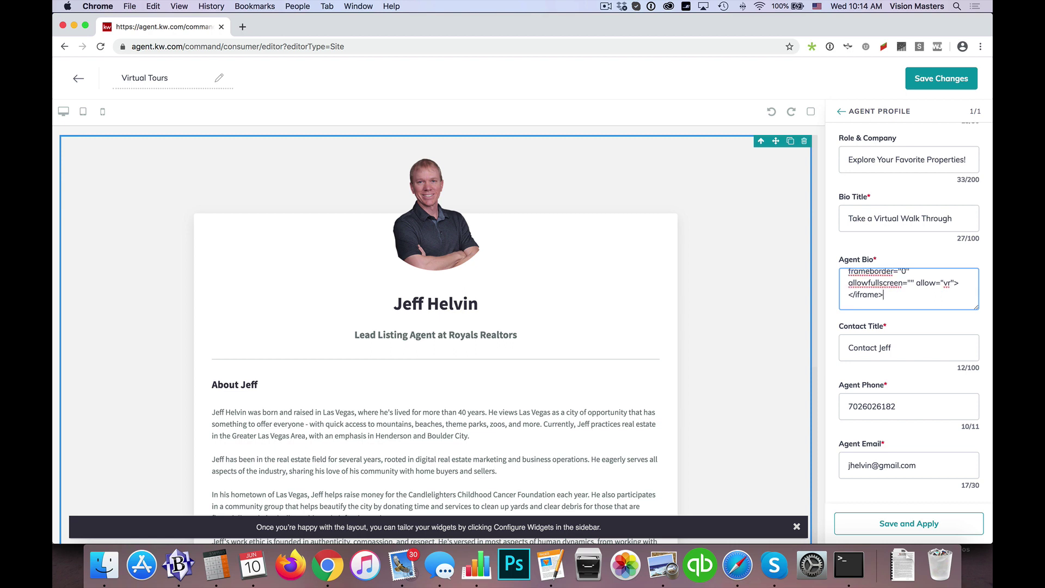
{"action": "scroll", "coordinate": [857, 291], "scroll_direction": "up", "scroll_amount": 3}
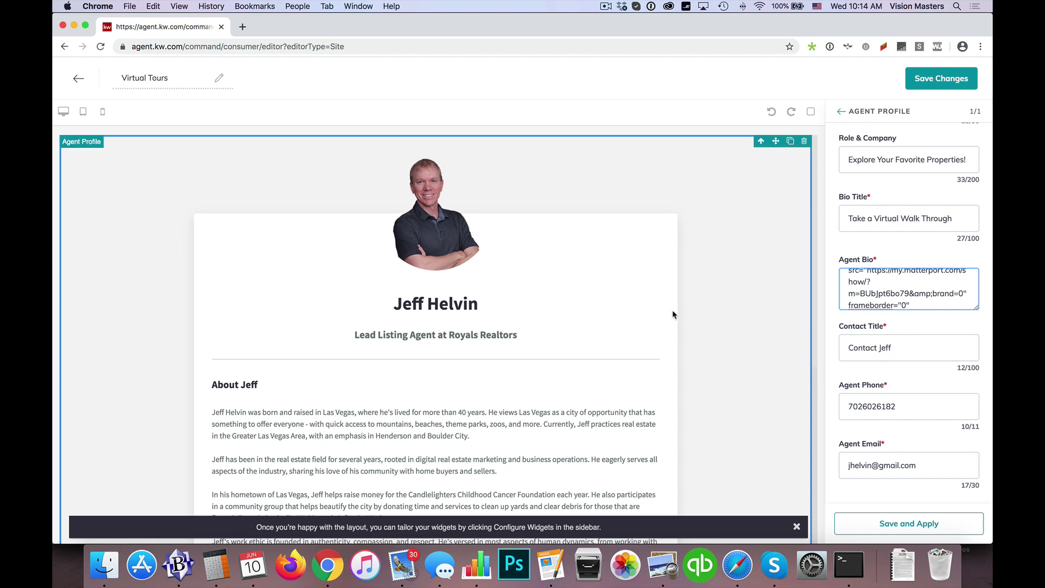
{"action": "scroll", "coordinate": [669, 314], "scroll_direction": "down", "scroll_amount": 5}
{"action": "scroll", "coordinate": [669, 315], "scroll_direction": "down", "scroll_amount": 3}
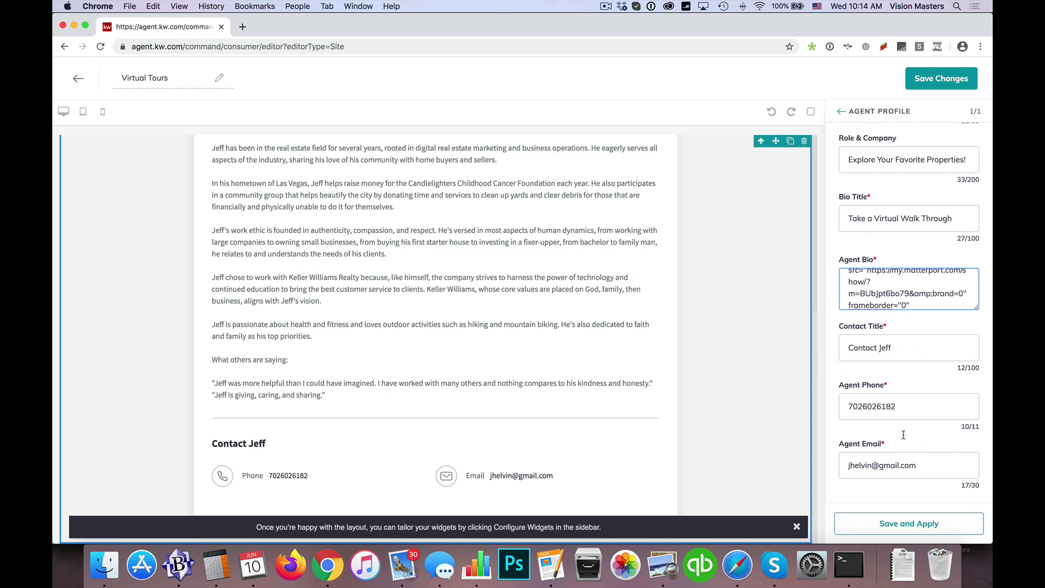
Apply the bio change and scroll the preview to check the embedded 3D tour
{"action": "left_click", "coordinate": [911, 526]}
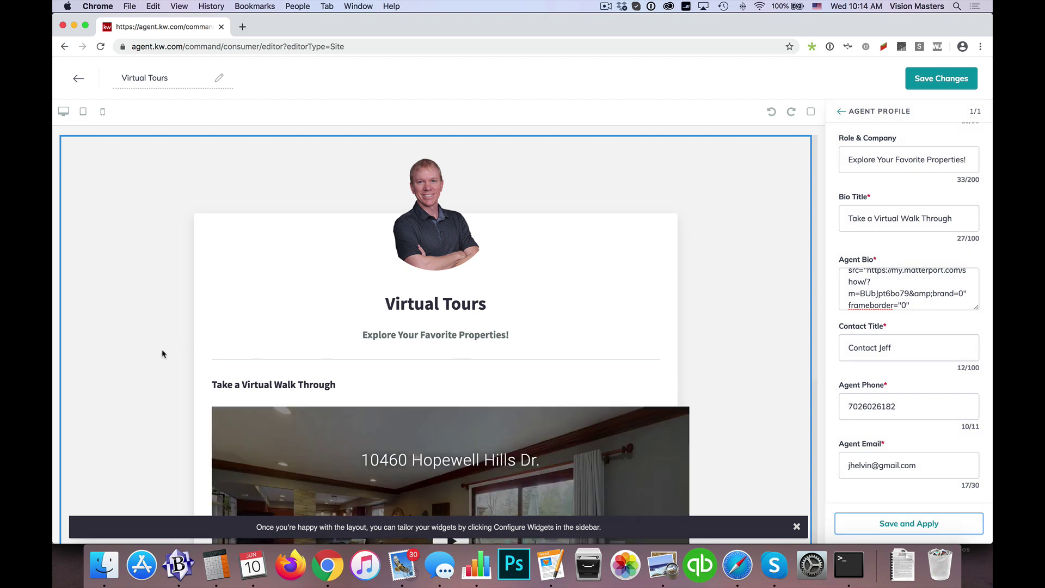
{"action": "scroll", "coordinate": [161, 354], "scroll_direction": "down", "scroll_amount": 3}
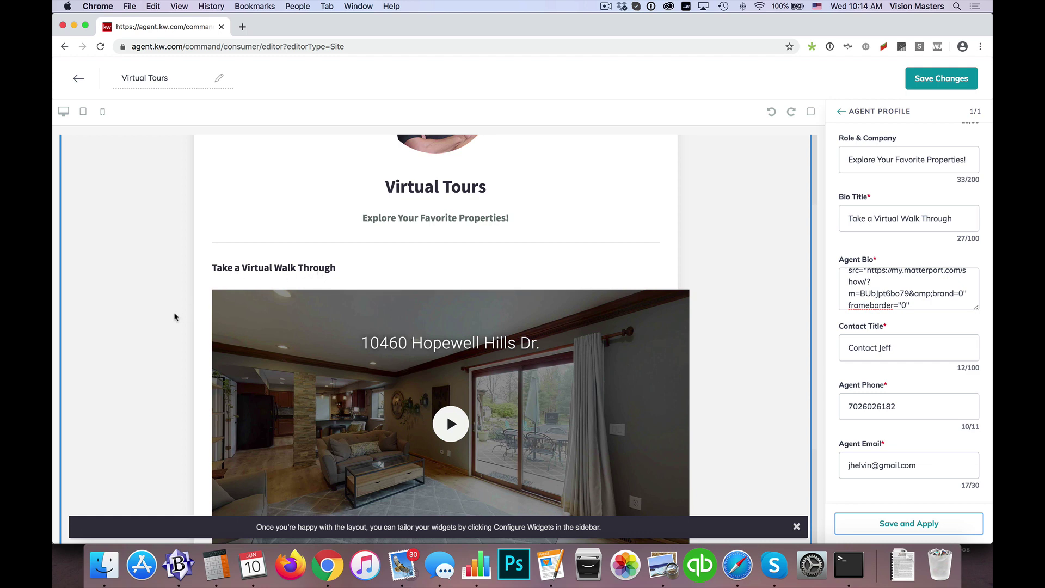
{"action": "scroll", "coordinate": [174, 317], "scroll_direction": "down", "scroll_amount": 2}
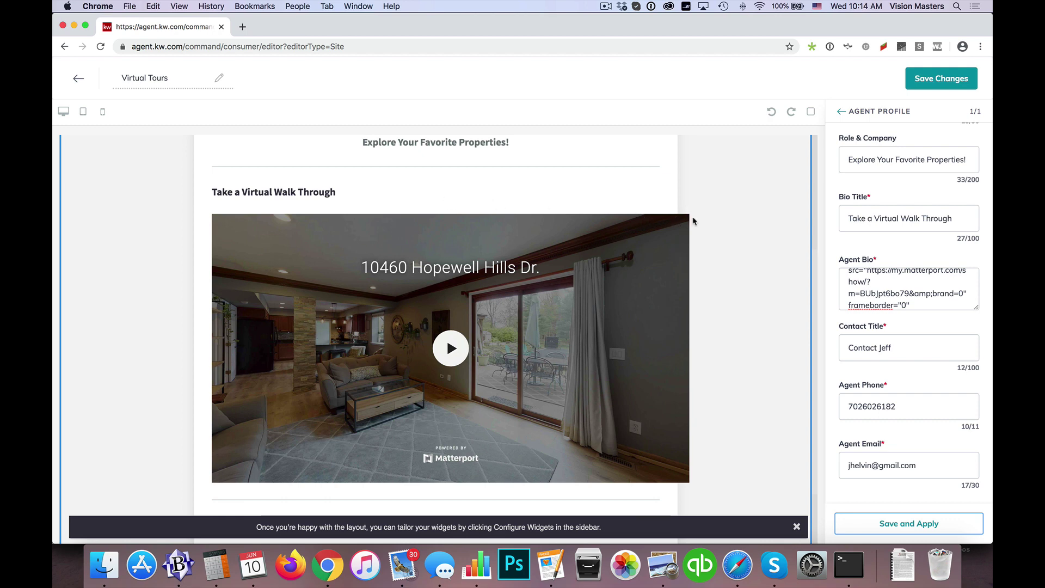
{"action": "scroll", "coordinate": [875, 288], "scroll_direction": "up", "scroll_amount": 3}
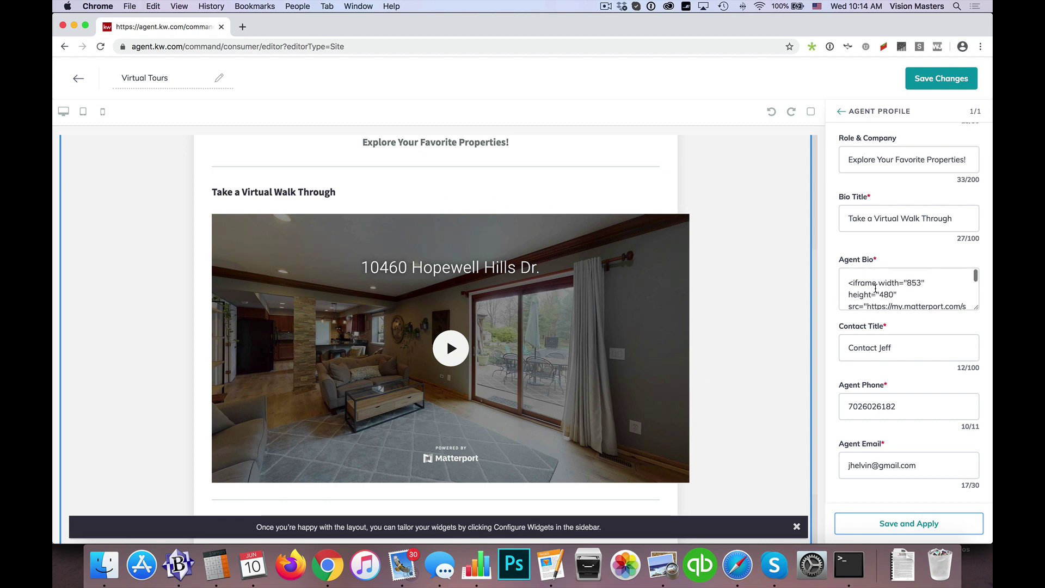
{"action": "scroll", "coordinate": [882, 288], "scroll_direction": "down", "scroll_amount": 1}
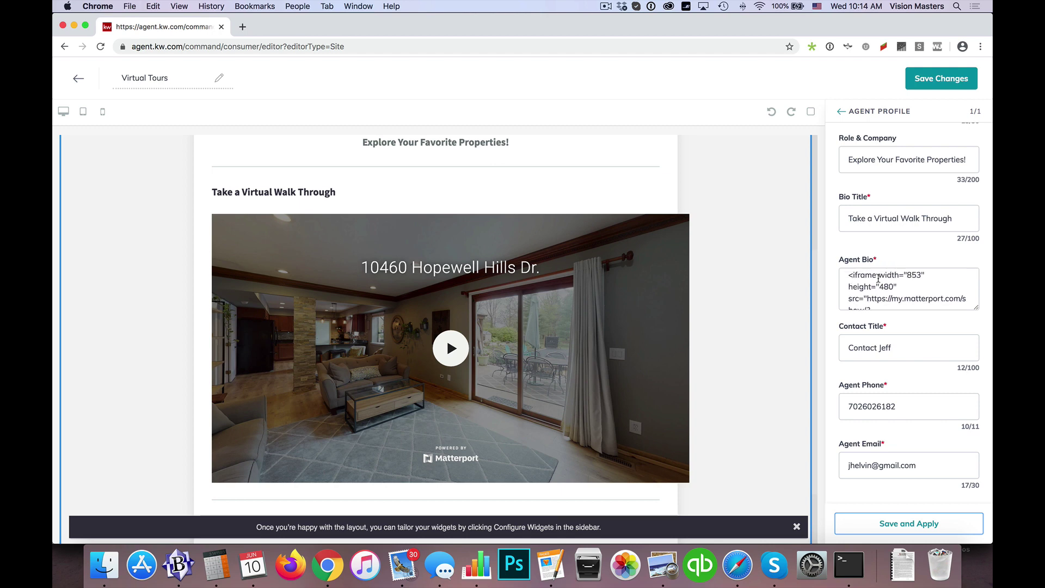
Change the iframe width from 853 to 100% and apply it to the page preview
{"action": "double_click", "coordinate": [910, 276]}
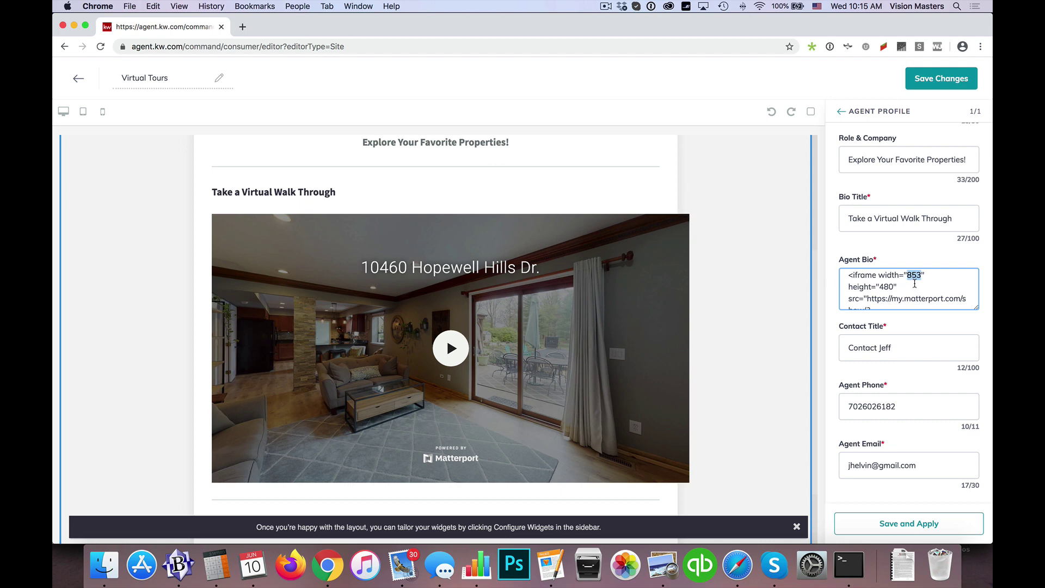
{"action": "type", "text": "100"}
{"action": "left_click", "coordinate": [924, 524]}
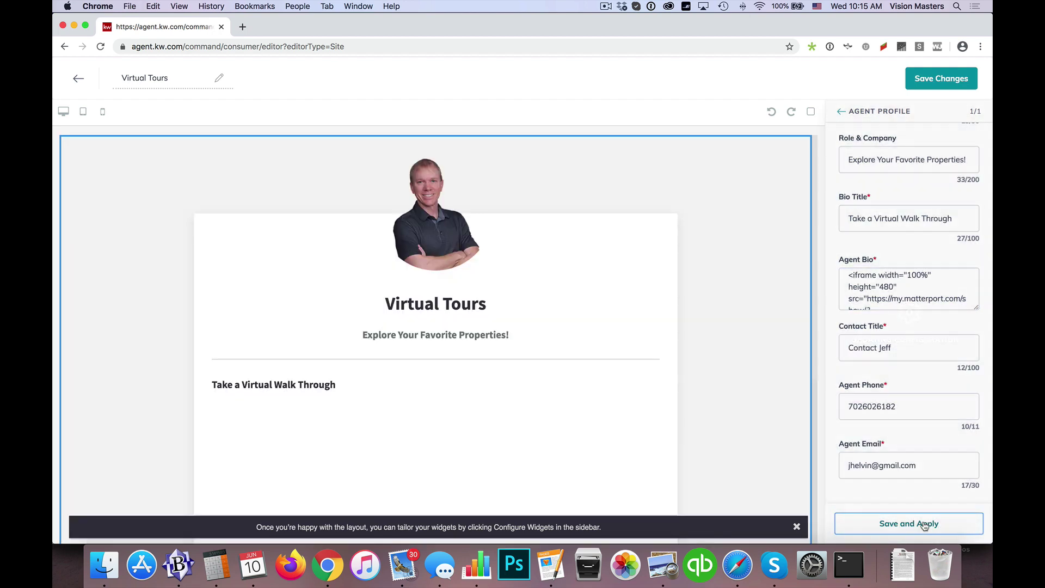
{"action": "scroll", "coordinate": [714, 359], "scroll_direction": "down", "scroll_amount": 2}
{"action": "scroll", "coordinate": [714, 360], "scroll_direction": "down", "scroll_amount": 4}
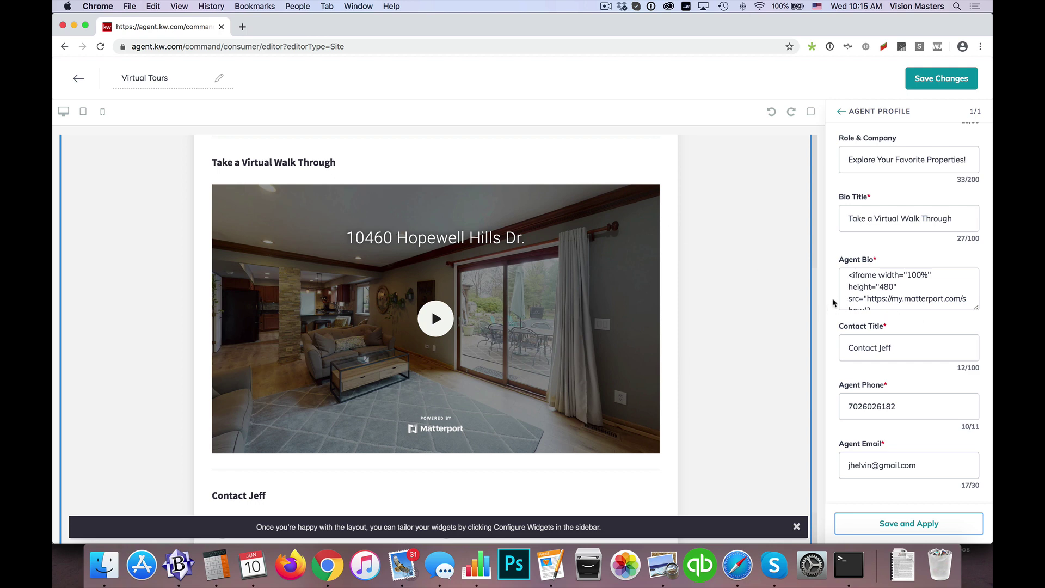
Save Virtual Tours, confirm publishing it as an agent site, and highlight its name in the list
{"action": "left_click", "coordinate": [940, 82]}
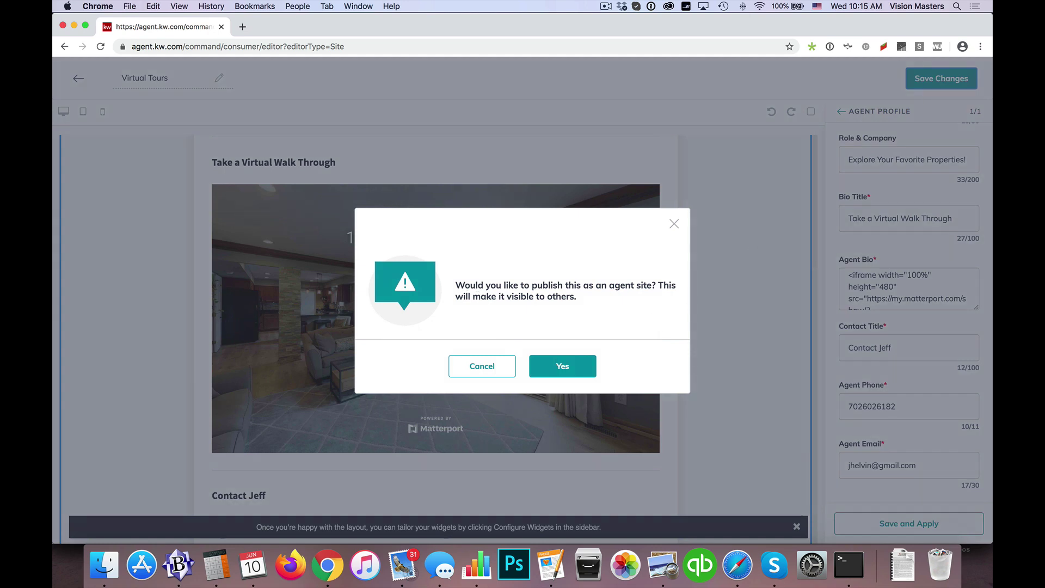
{"action": "left_click", "coordinate": [567, 377]}
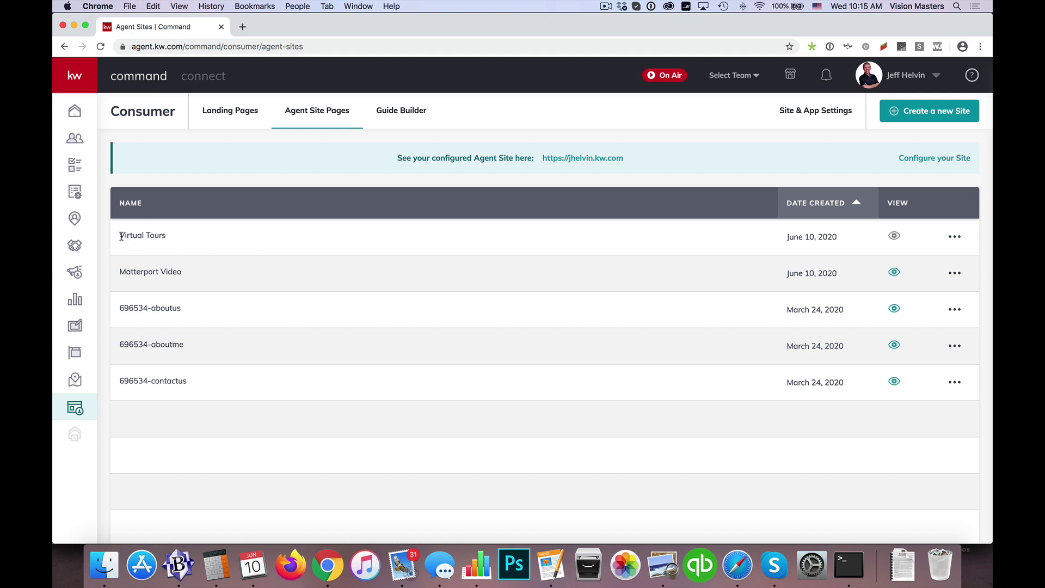
{"action": "left_click_drag", "start_coordinate": [121, 237], "coordinate": [169, 236]}
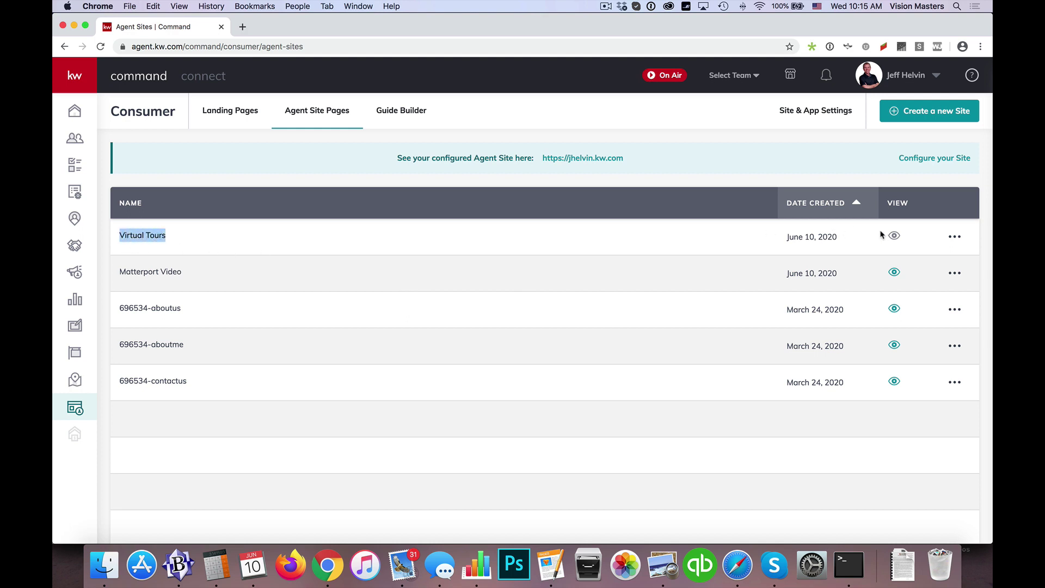
{"action": "mouse_move", "coordinate": [895, 238]}
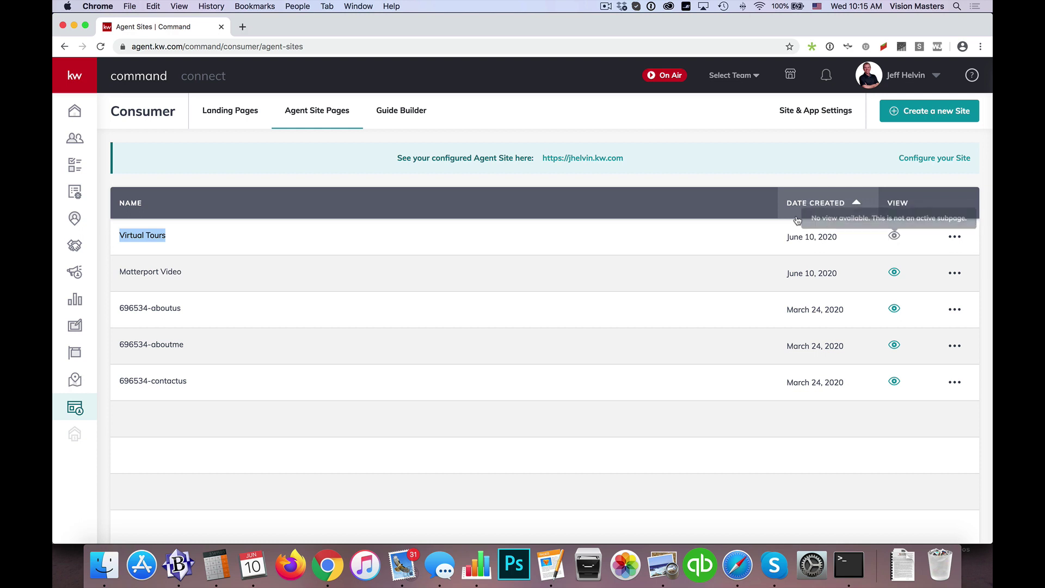
Add a new navigation page in the Site Pages settings, linked to the Virtual Tours site
{"action": "left_click", "coordinate": [821, 118]}
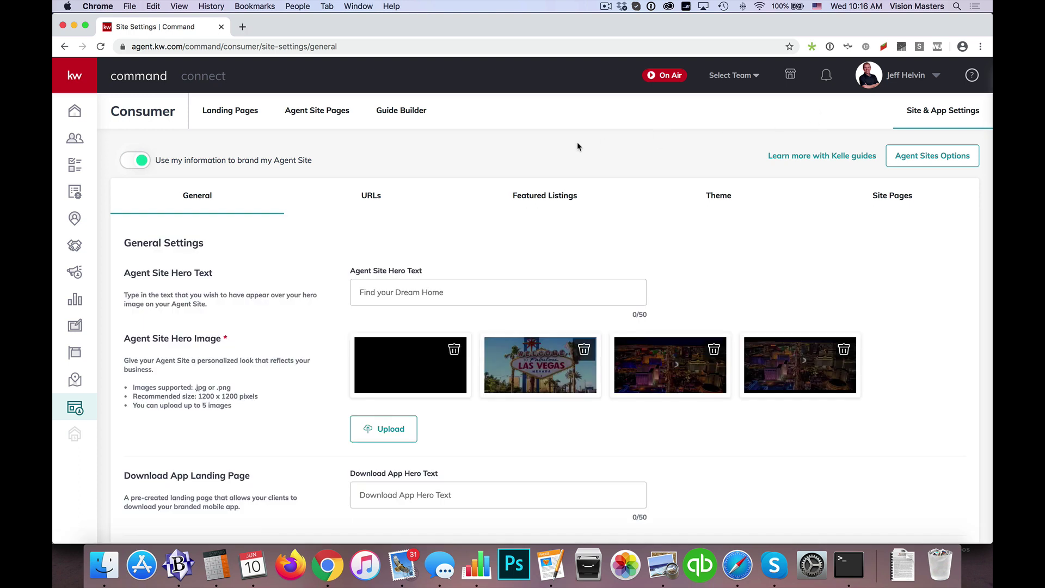
{"action": "left_click", "coordinate": [893, 200]}
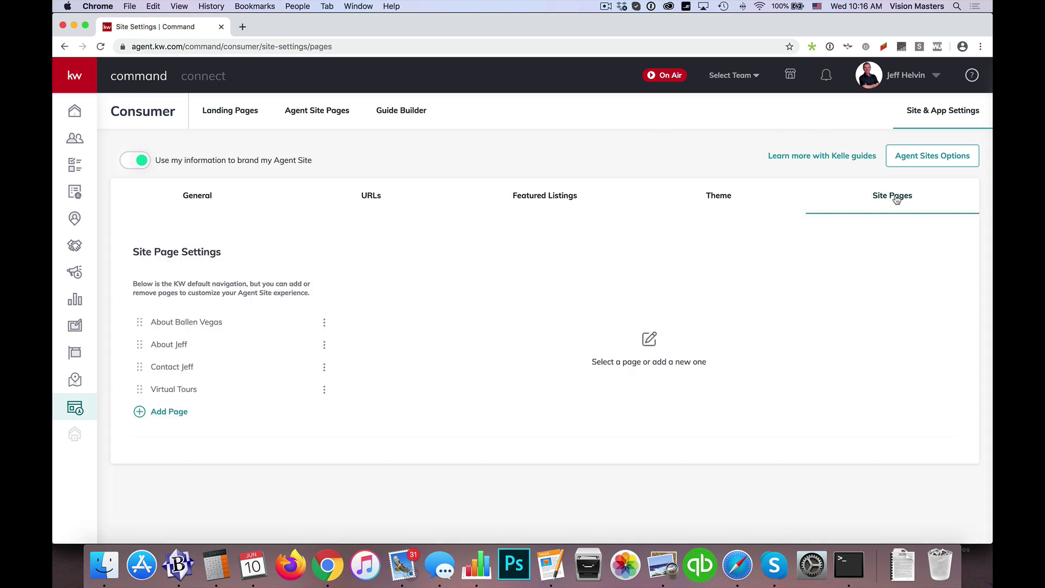
{"action": "left_click", "coordinate": [165, 415]}
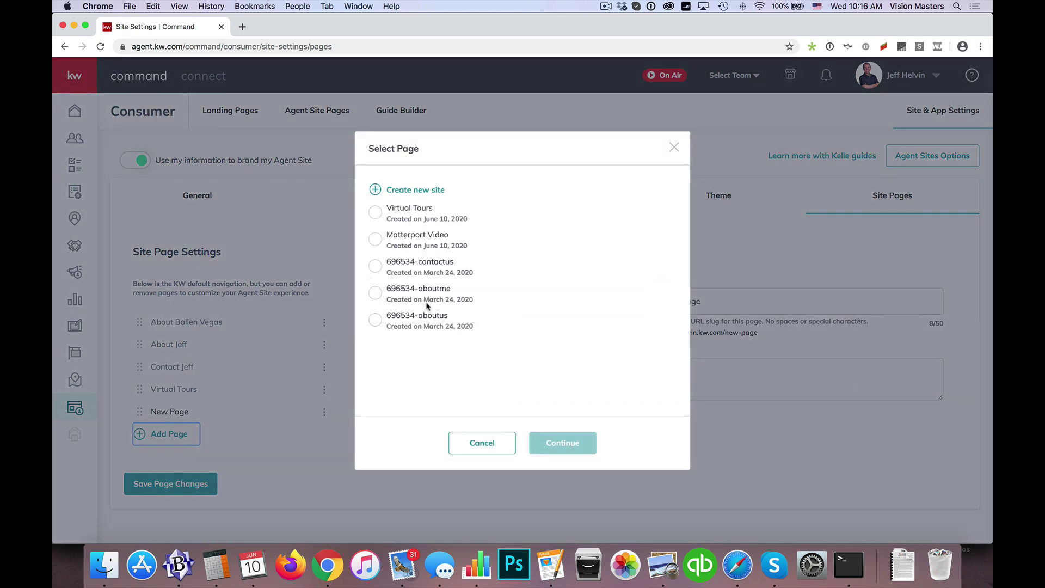
{"action": "left_click", "coordinate": [375, 212]}
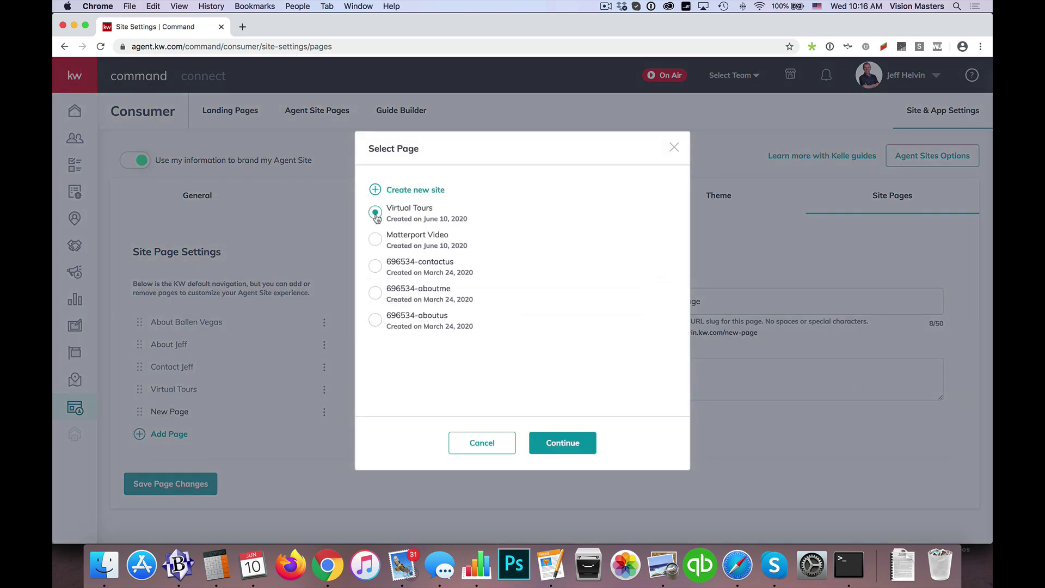
{"action": "left_click", "coordinate": [562, 443]}
Title it 'Virtual Tours' with slug virtual-tours and SEO description 'Take a tour of your favorites homes!', then save
{"action": "triple_click", "coordinate": [386, 304]}
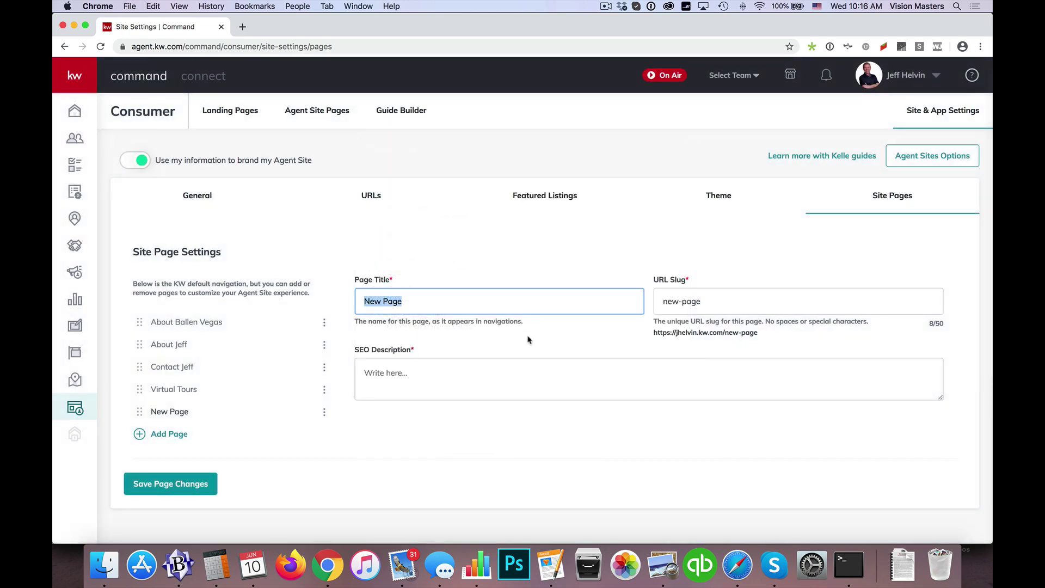
{"action": "type", "text": "Virtaul Tours"}
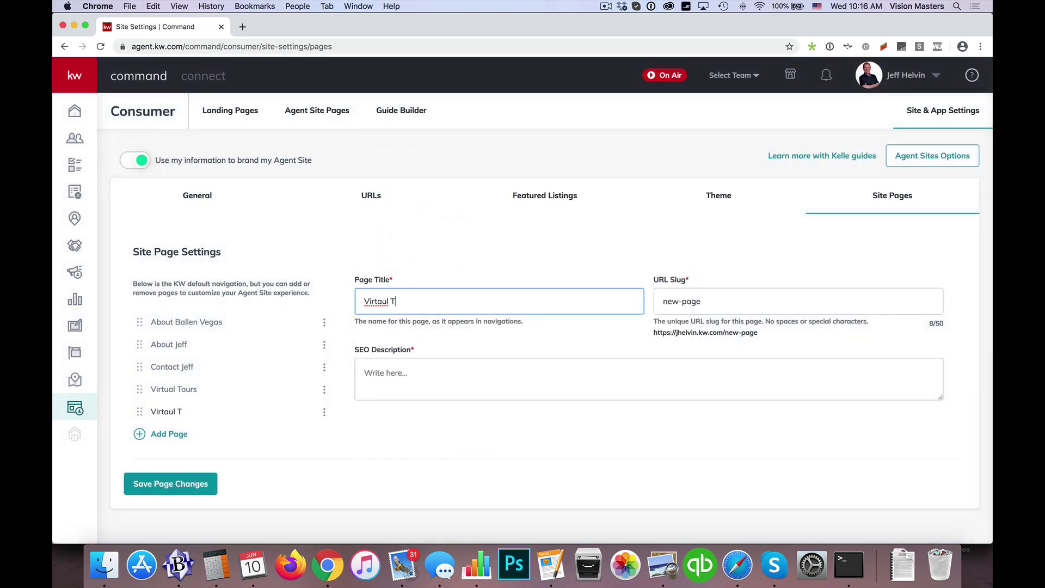
{"action": "key", "text": "BackSpace"}
{"action": "key", "text": "BackSpace"}
{"action": "key", "text": "BackSpace"}
{"action": "key", "text": "BackSpace"}
{"action": "type", "text": "ual Tours"}
{"action": "key", "text": "Tab"}
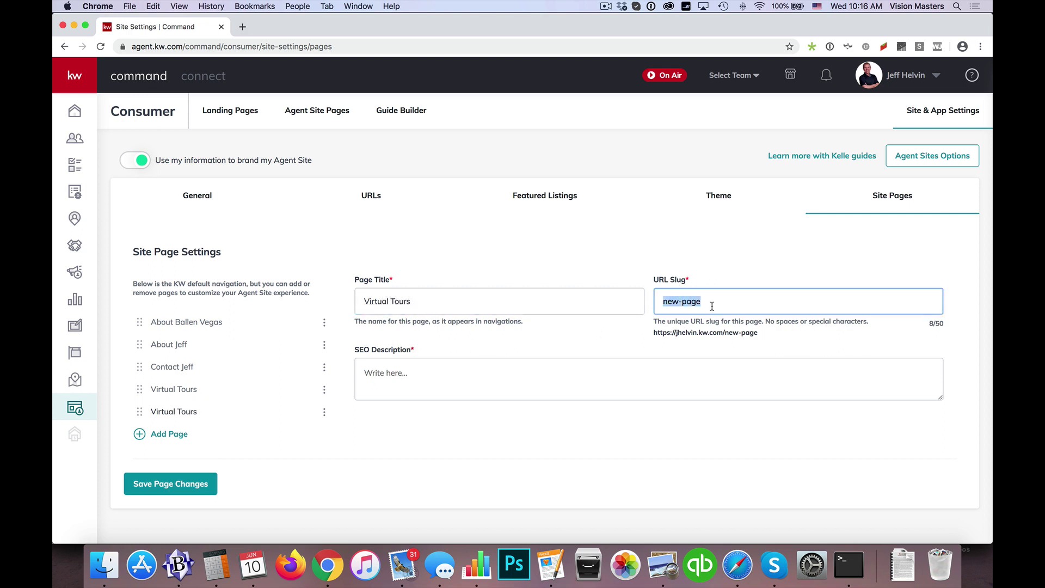
{"action": "type", "text": "virtual-"}
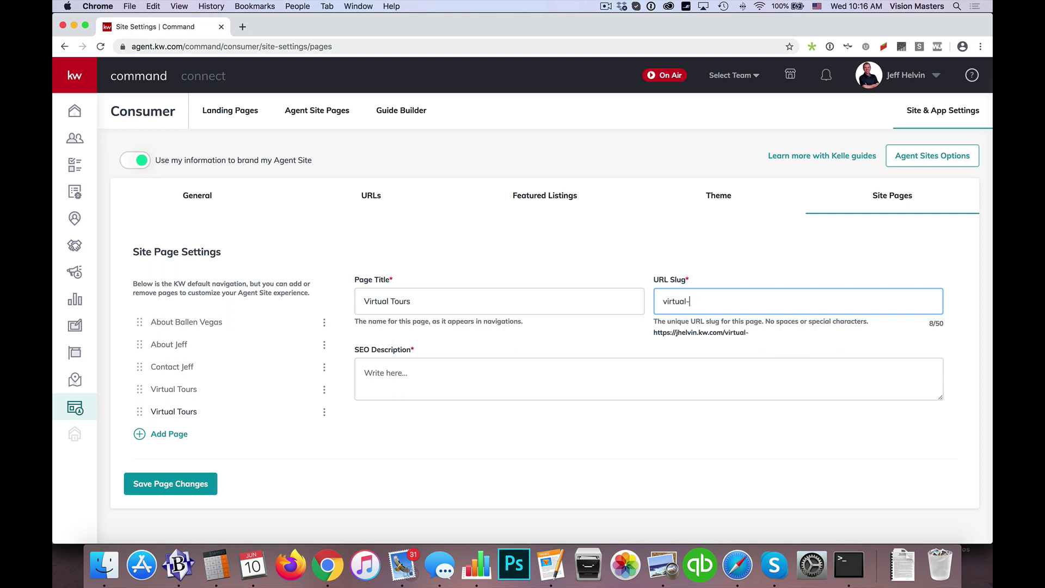
{"action": "type", "text": "tours"}
{"action": "left_click", "coordinate": [499, 379]}
{"action": "type", "text": "Take a"}
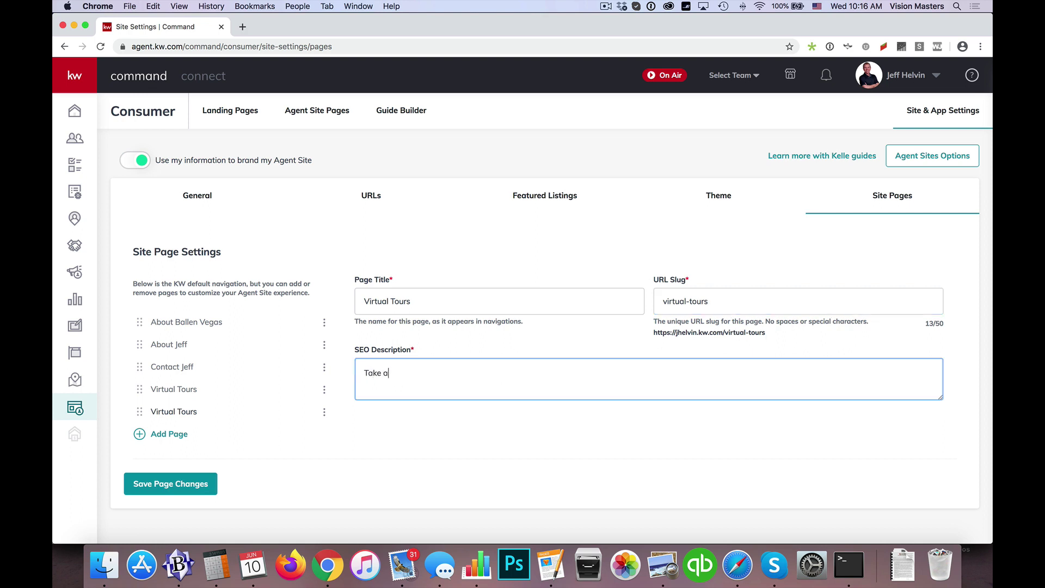
{"action": "type", "text": " tour of your favorites homes!"}
{"action": "left_click", "coordinate": [172, 486]}
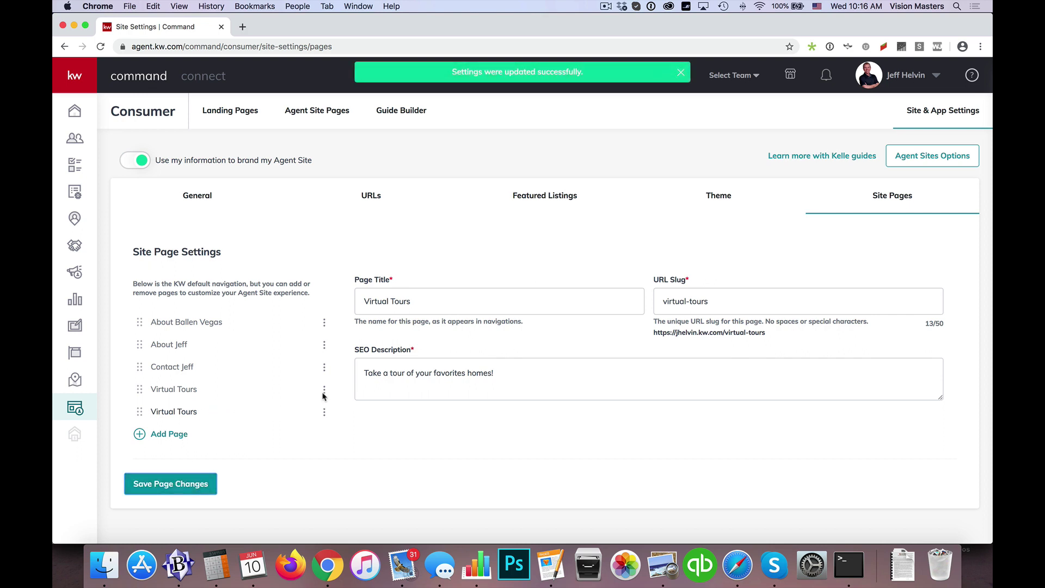
Delete the duplicate Virtual Tours navigation entry, confirming the deletion, and open a new browser tab
{"action": "left_click", "coordinate": [171, 393]}
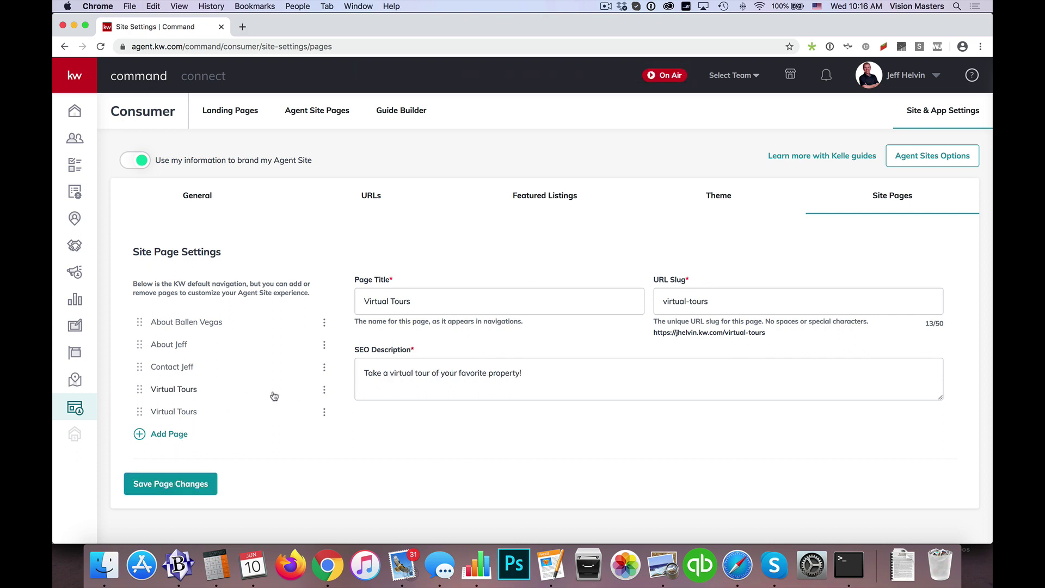
{"action": "left_click", "coordinate": [325, 389]}
{"action": "left_click", "coordinate": [260, 445]}
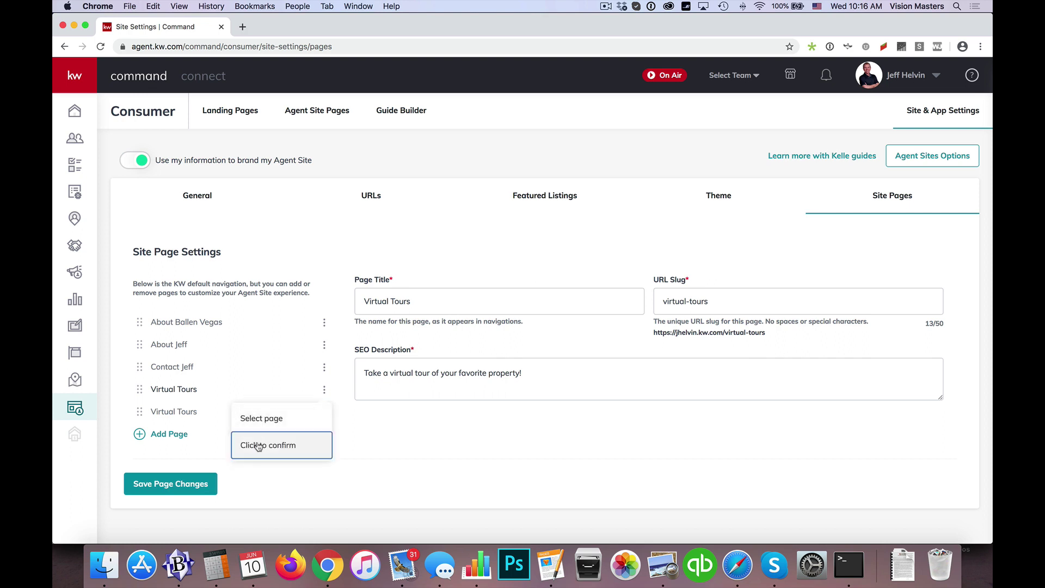
{"action": "left_click", "coordinate": [274, 445]}
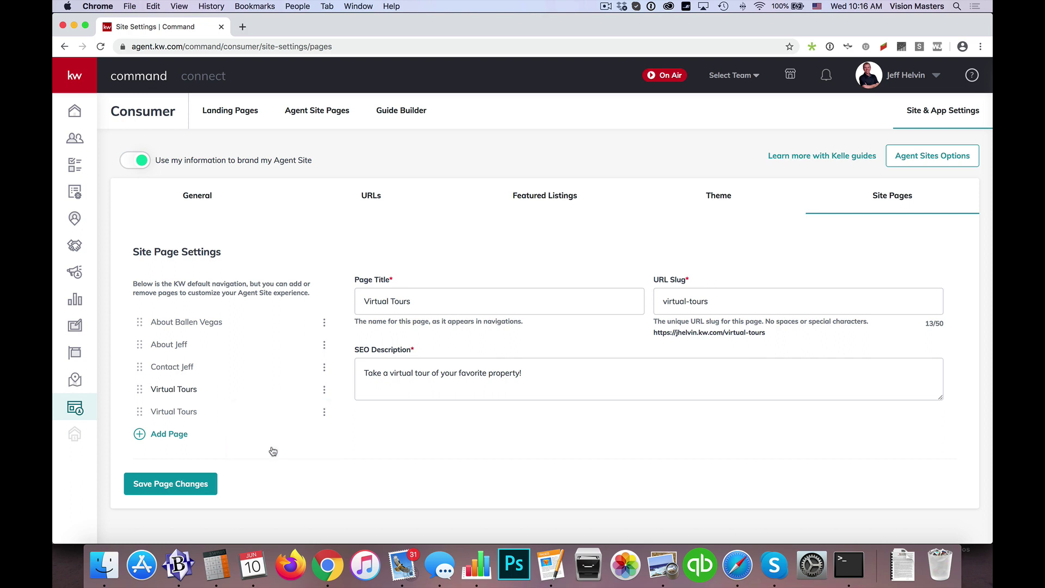
{"action": "left_click", "coordinate": [324, 389]}
{"action": "left_click", "coordinate": [284, 442]}
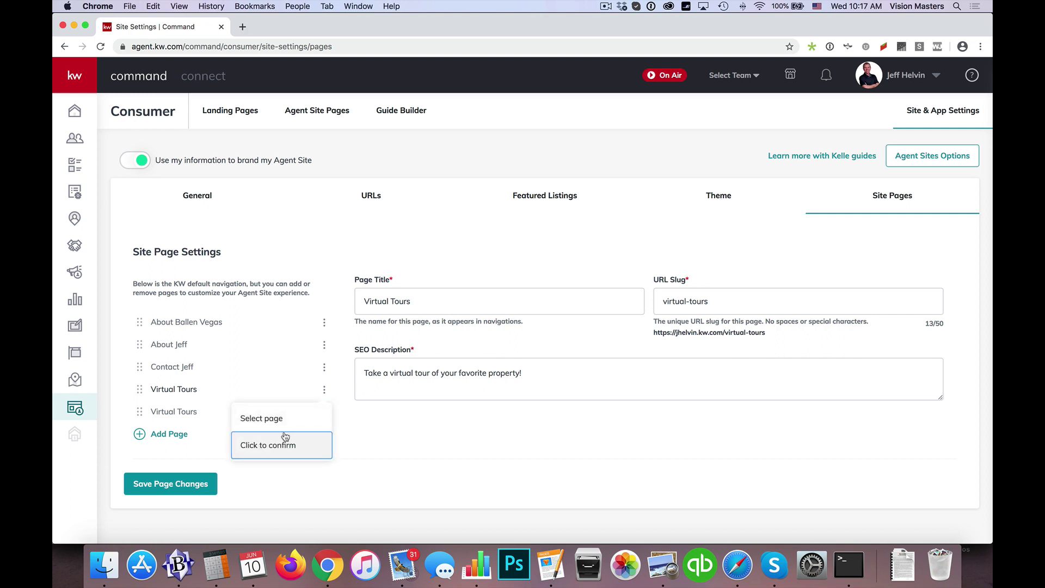
{"action": "left_click", "coordinate": [272, 447]}
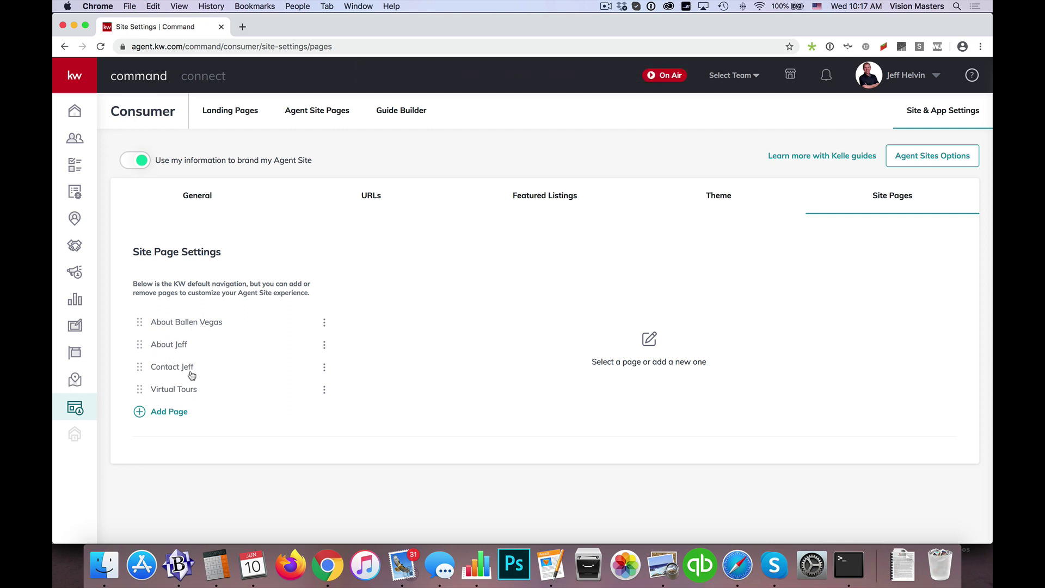
{"action": "left_click", "coordinate": [242, 26]}
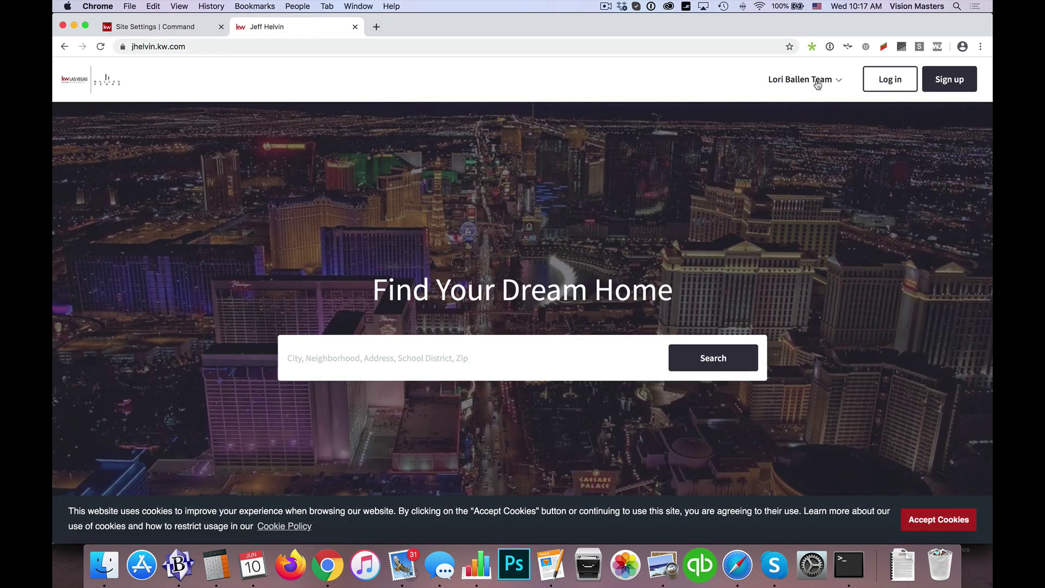
Open the Virtual Tours page from the Lori Ballen Team menu on the live site and scroll through it
{"action": "left_click", "coordinate": [817, 82]}
{"action": "left_click", "coordinate": [766, 200]}
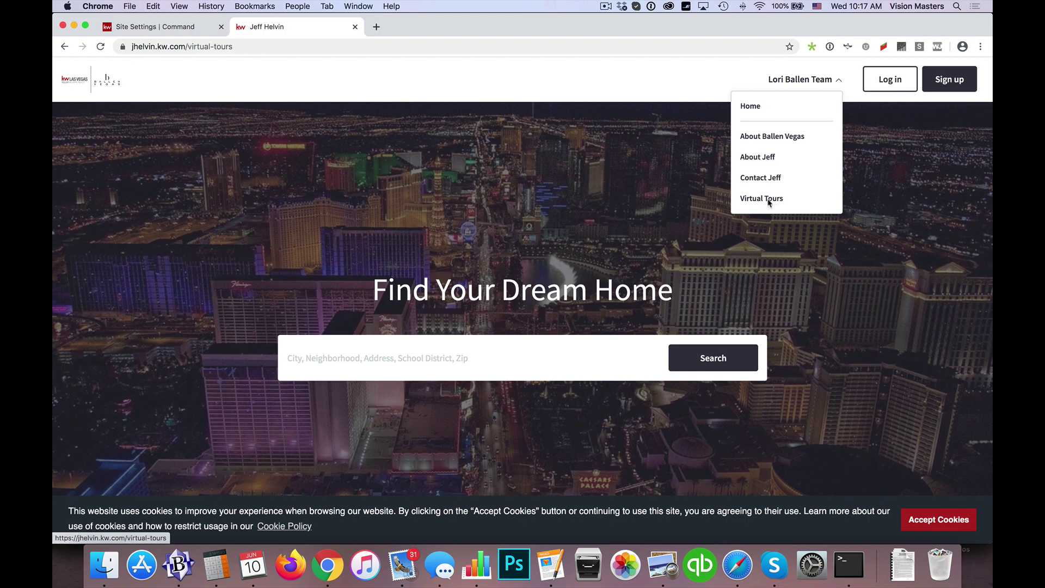
{"action": "scroll", "coordinate": [866, 262], "scroll_direction": "down", "scroll_amount": 5}
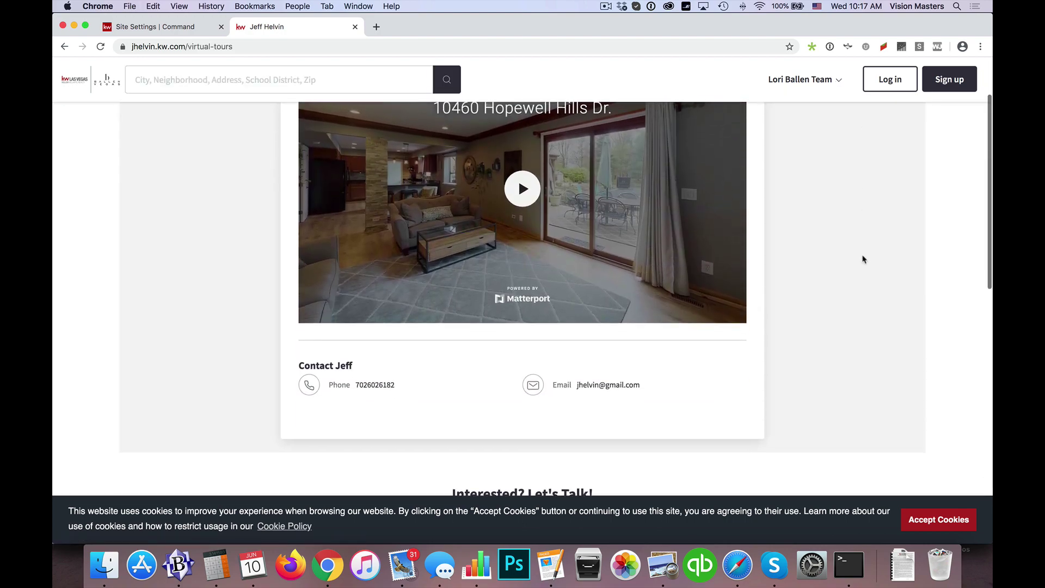
{"action": "scroll", "coordinate": [864, 259], "scroll_direction": "up", "scroll_amount": 3}
{"action": "scroll", "coordinate": [635, 232], "scroll_direction": "up", "scroll_amount": 1}
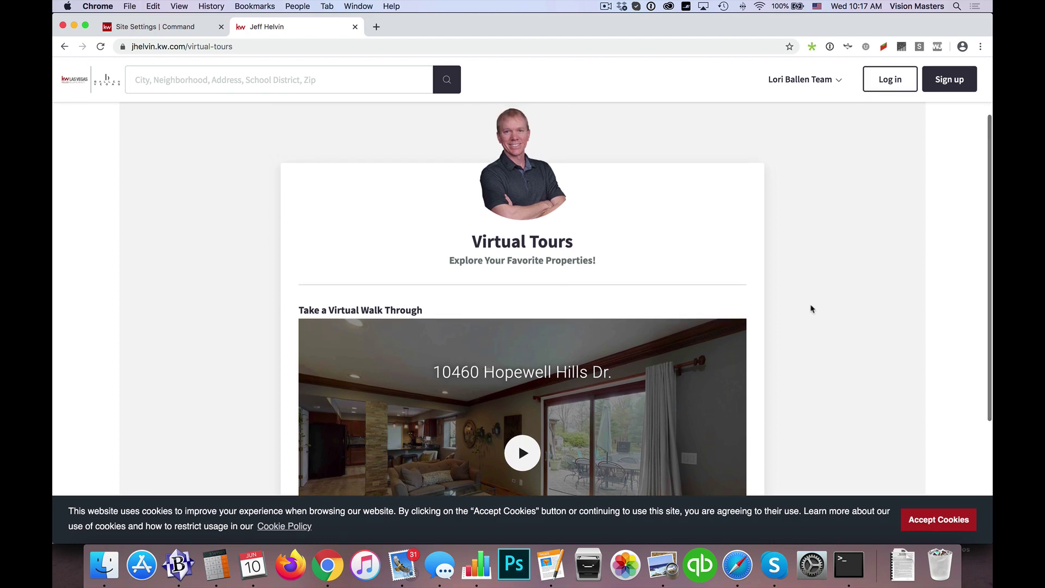
{"action": "scroll", "coordinate": [776, 284], "scroll_direction": "down", "scroll_amount": 2}
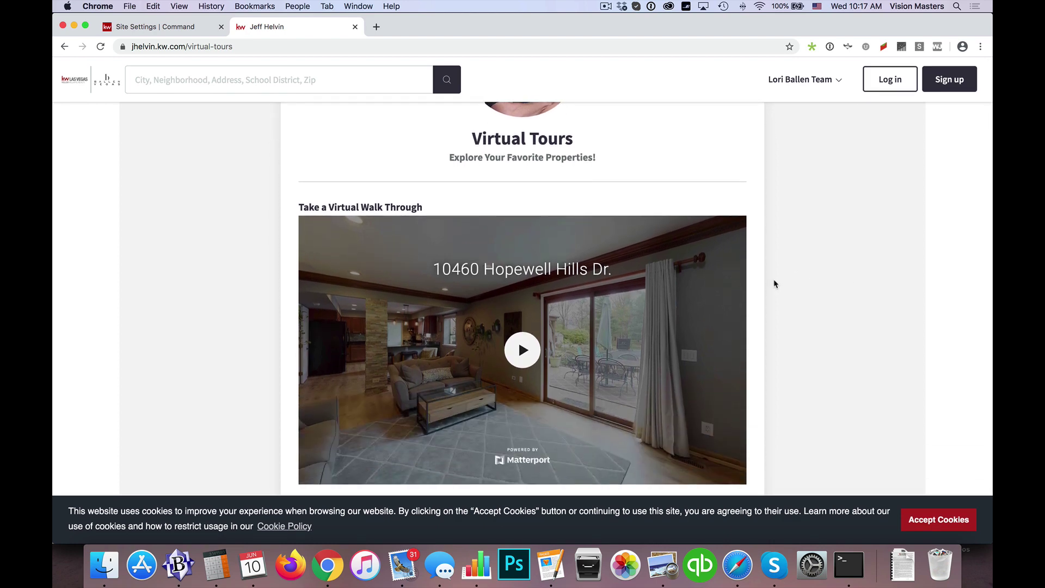
{"action": "scroll", "coordinate": [764, 248], "scroll_direction": "down", "scroll_amount": 2}
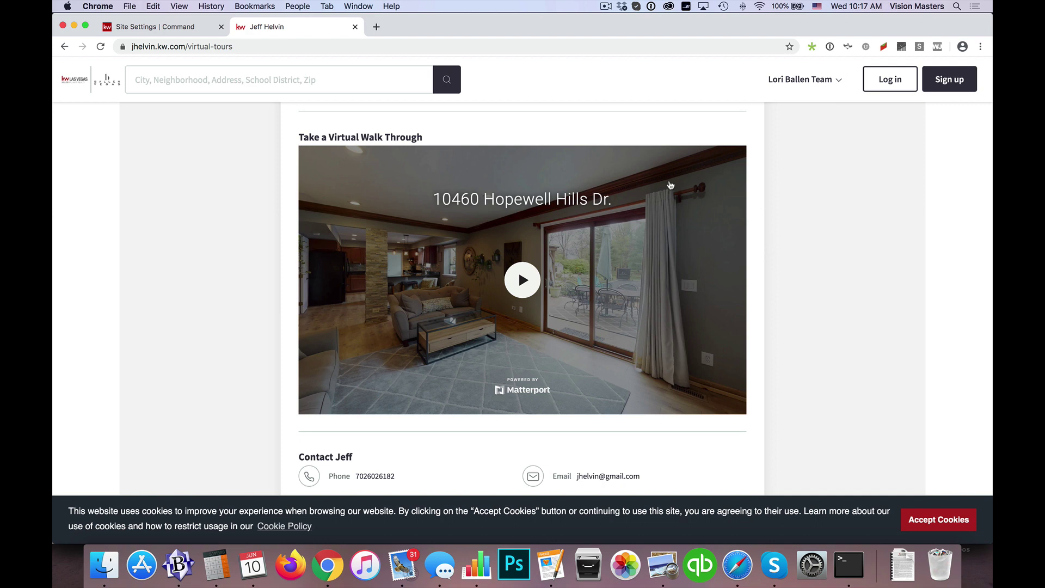
Scroll through the embedded tours again, then return to the Site Settings | Command tab
{"action": "scroll", "coordinate": [513, 198], "scroll_direction": "up", "scroll_amount": 3}
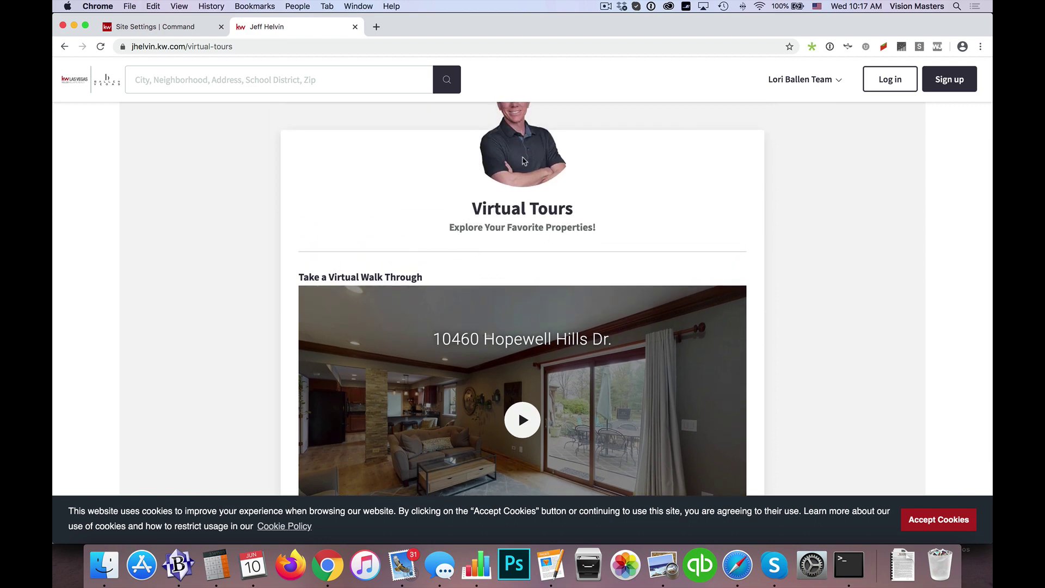
{"action": "scroll", "coordinate": [368, 182], "scroll_direction": "up", "scroll_amount": 1}
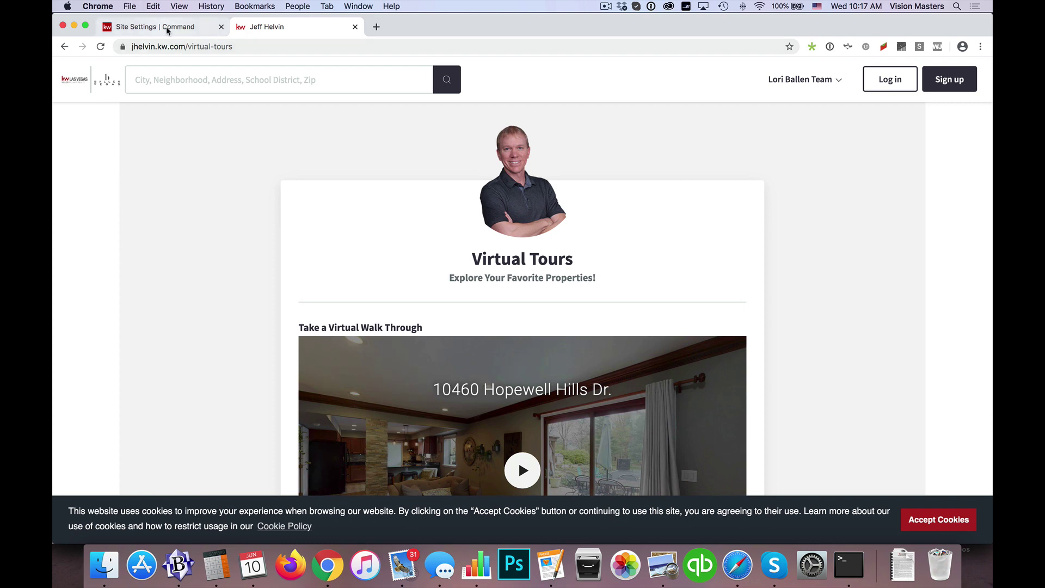
{"action": "scroll", "coordinate": [490, 245], "scroll_direction": "down", "scroll_amount": 2}
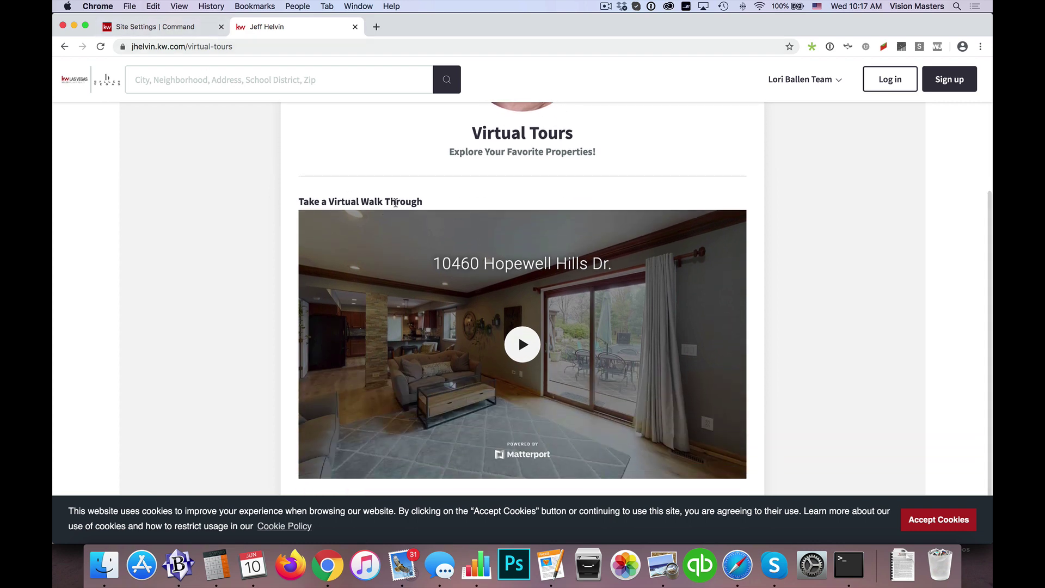
{"action": "scroll", "coordinate": [389, 218], "scroll_direction": "down", "scroll_amount": 1}
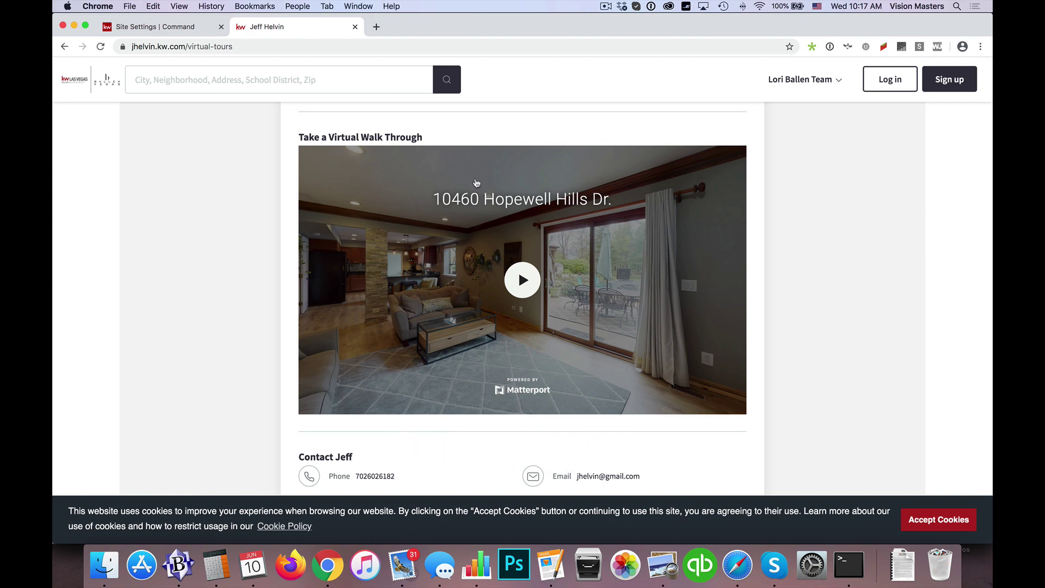
{"action": "scroll", "coordinate": [759, 240], "scroll_direction": "down", "scroll_amount": 1}
{"action": "left_click", "coordinate": [187, 27]}
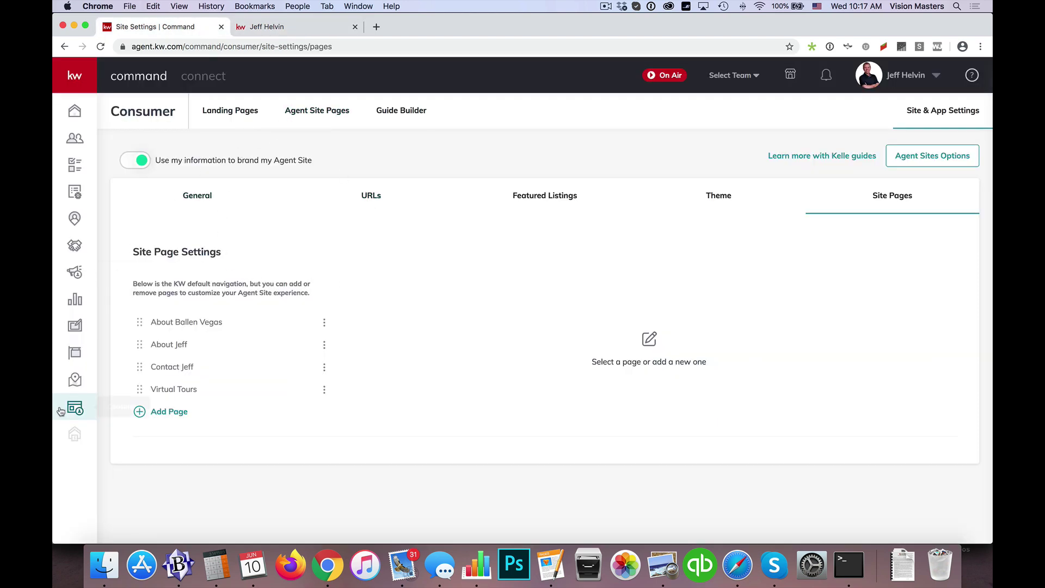
Open the Virtual Tours design from the Agent site templates in Designs
{"action": "left_click", "coordinate": [316, 115]}
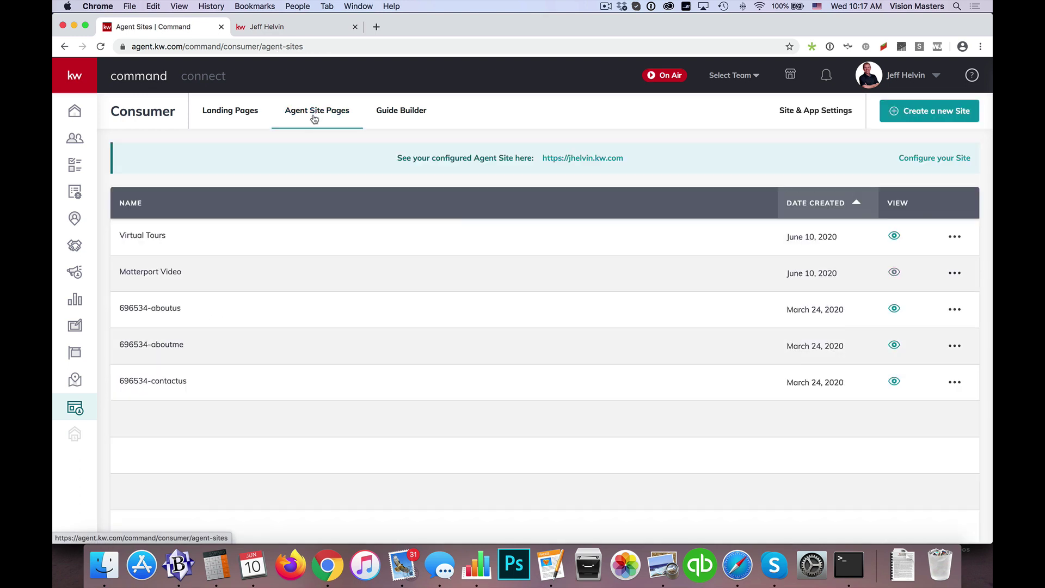
{"action": "left_click", "coordinate": [75, 325]}
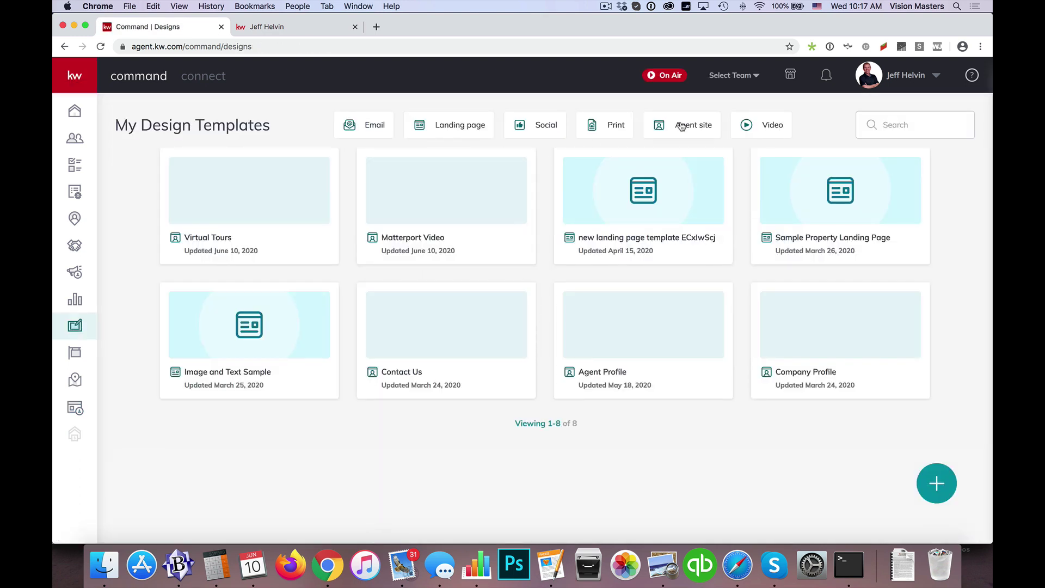
{"action": "left_click", "coordinate": [682, 127]}
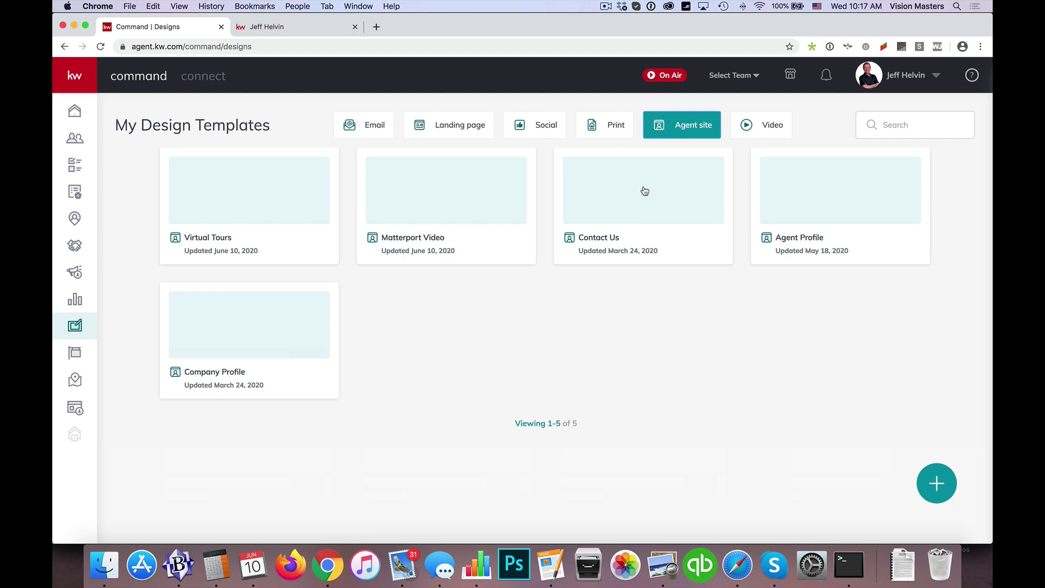
{"action": "left_click", "coordinate": [258, 194]}
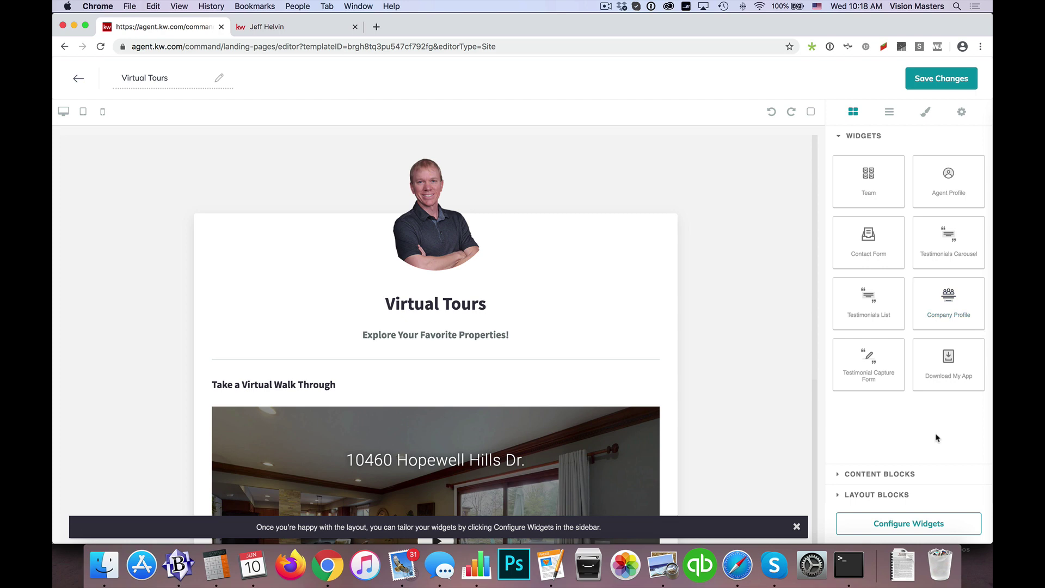
Bring up the Agent Profile widget's settings through Configure Widgets
{"action": "left_click", "coordinate": [927, 525]}
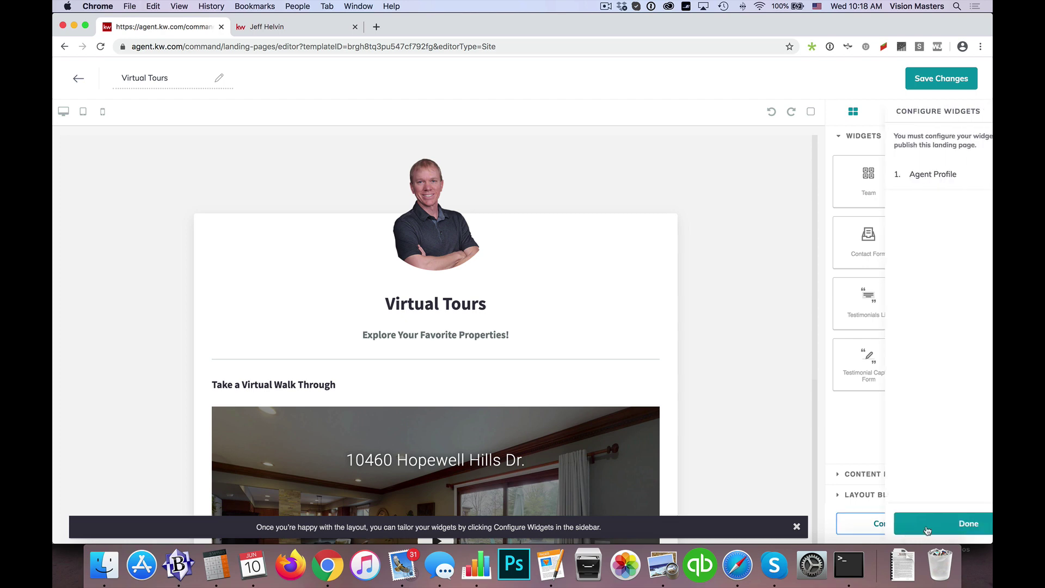
{"action": "left_click", "coordinate": [885, 183]}
{"action": "scroll", "coordinate": [879, 280], "scroll_direction": "down", "scroll_amount": 2}
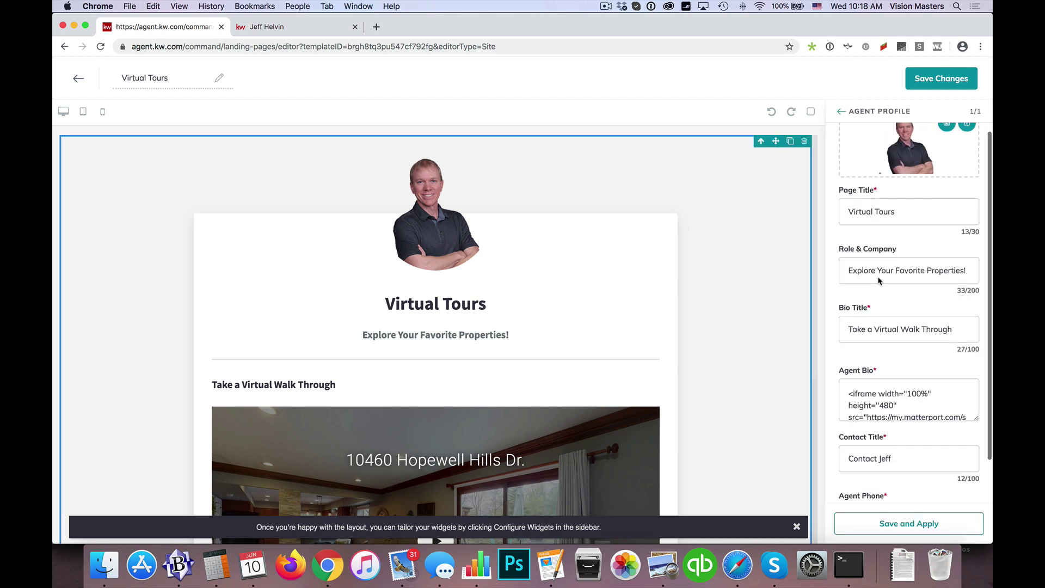
{"action": "scroll", "coordinate": [879, 280], "scroll_direction": "down", "scroll_amount": 5}
{"action": "scroll", "coordinate": [880, 282], "scroll_direction": "up", "scroll_amount": 3}
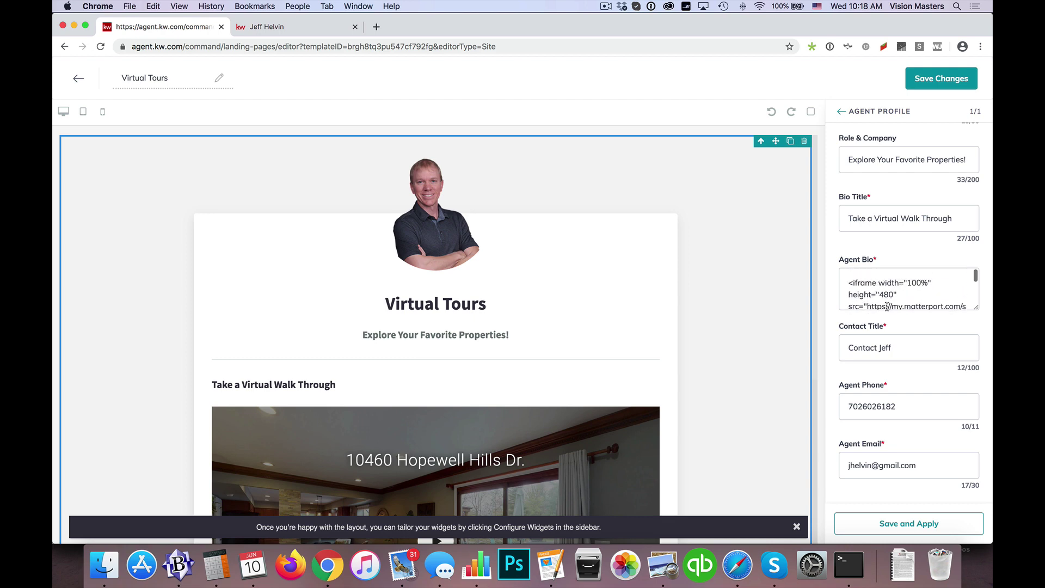
Edit the Agent Bio iframe embed code and apply it to the Virtual Tours page
{"action": "triple_click", "coordinate": [878, 288]}
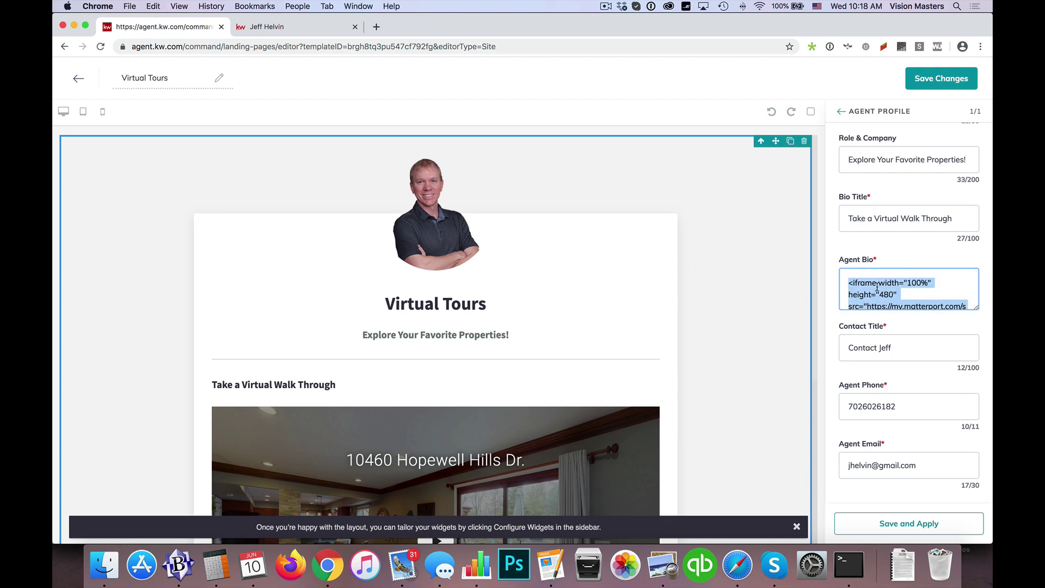
{"action": "scroll", "coordinate": [877, 288], "scroll_direction": "down", "scroll_amount": 3}
{"action": "left_click", "coordinate": [905, 301]}
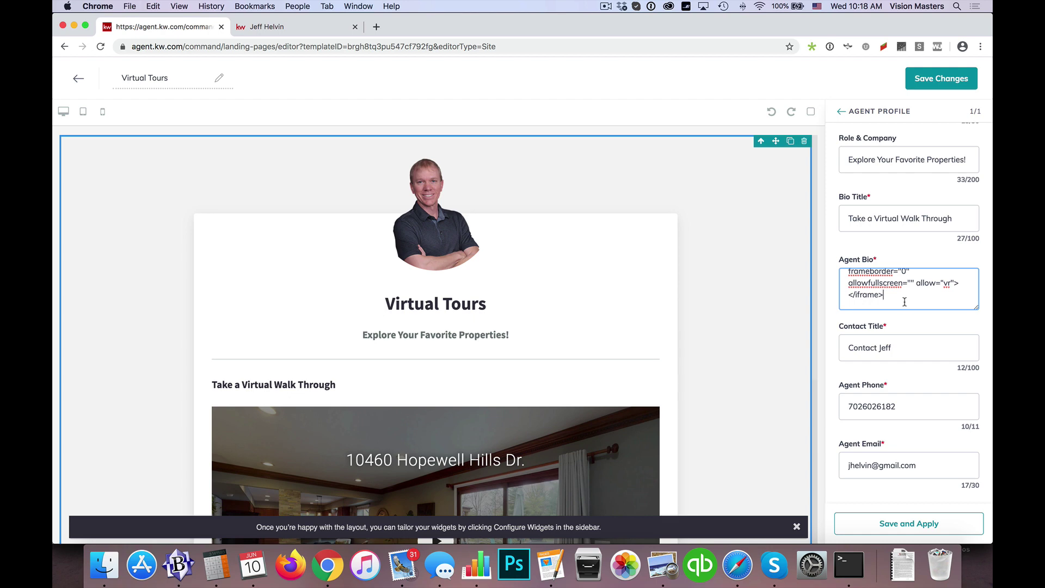
{"action": "key", "text": "Return"}
{"action": "key", "text": "BackSpace"}
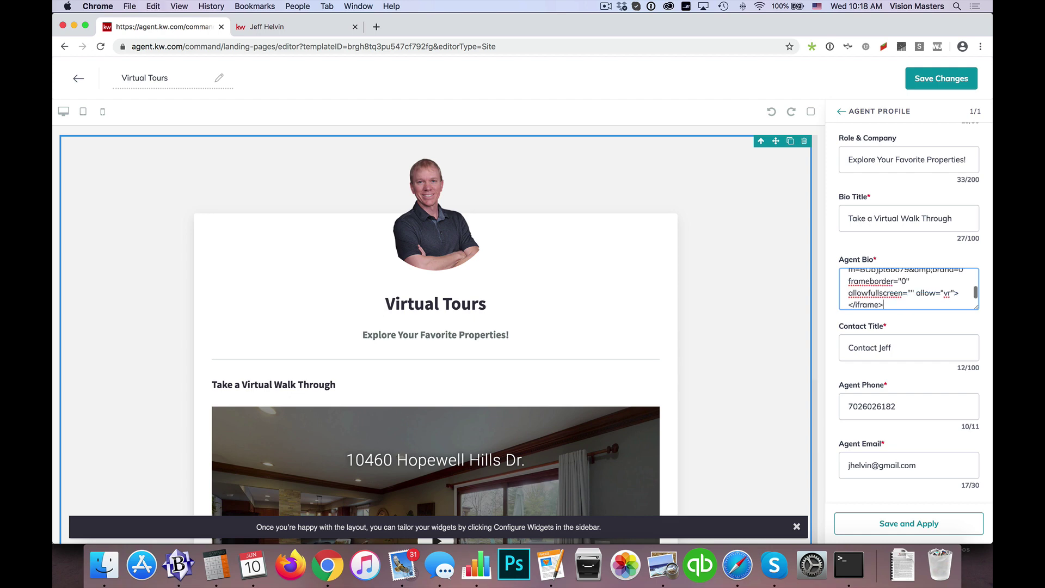
{"action": "left_click", "coordinate": [916, 520]}
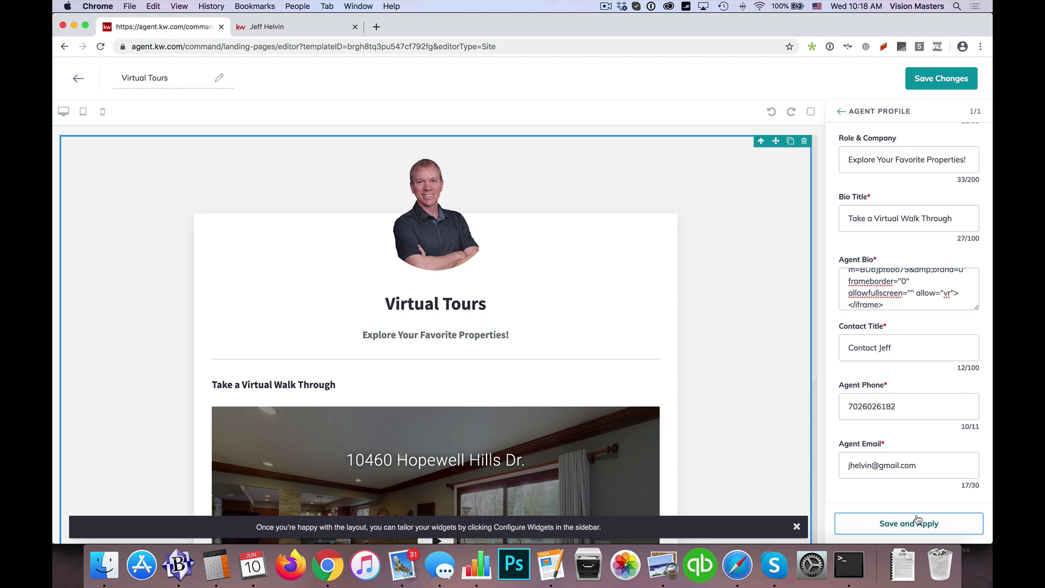
{"action": "scroll", "coordinate": [664, 324], "scroll_direction": "down", "scroll_amount": 10}
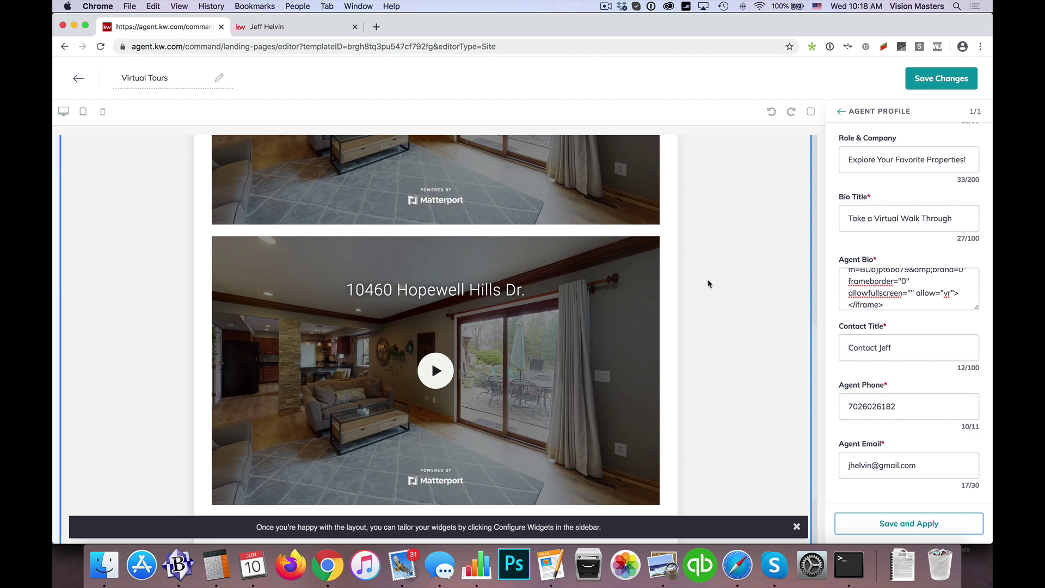
{"action": "scroll", "coordinate": [880, 289], "scroll_direction": "up", "scroll_amount": 1}
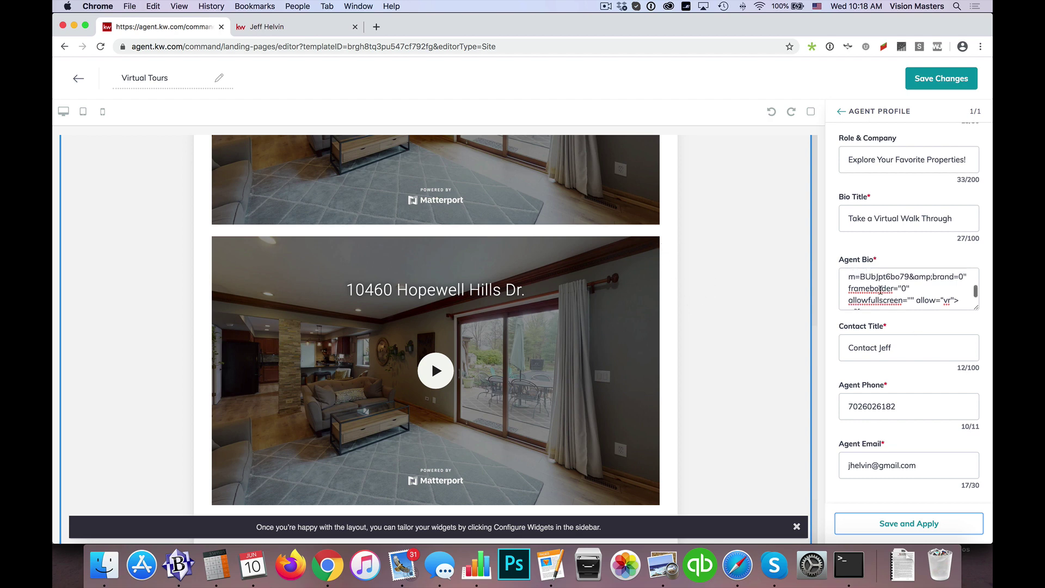
{"action": "scroll", "coordinate": [880, 290], "scroll_direction": "up", "scroll_amount": 4}
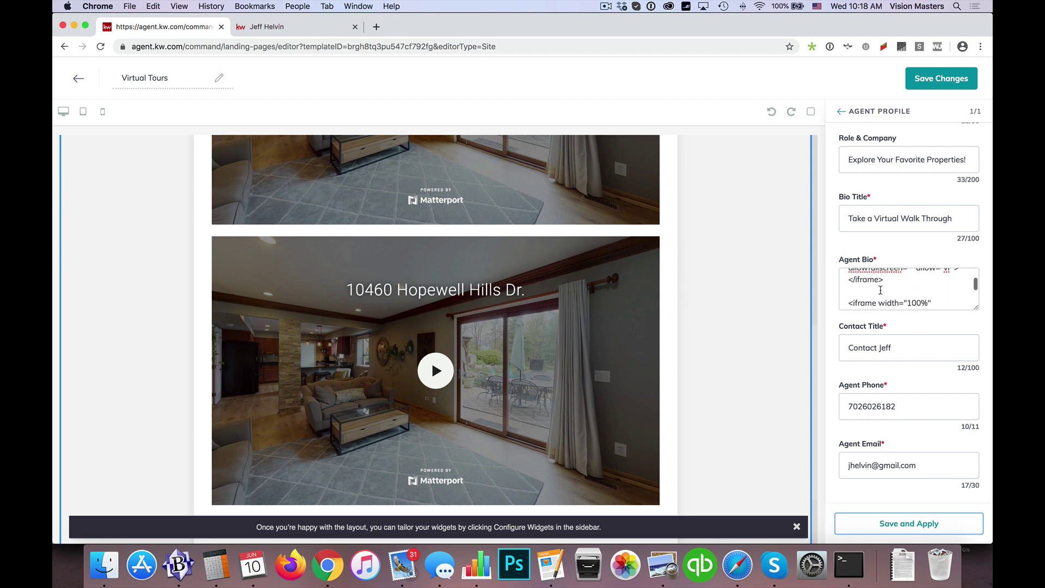
Check that the preview stacks the Matterport tours one under another above Contact Jeff
{"action": "left_click", "coordinate": [873, 290]}
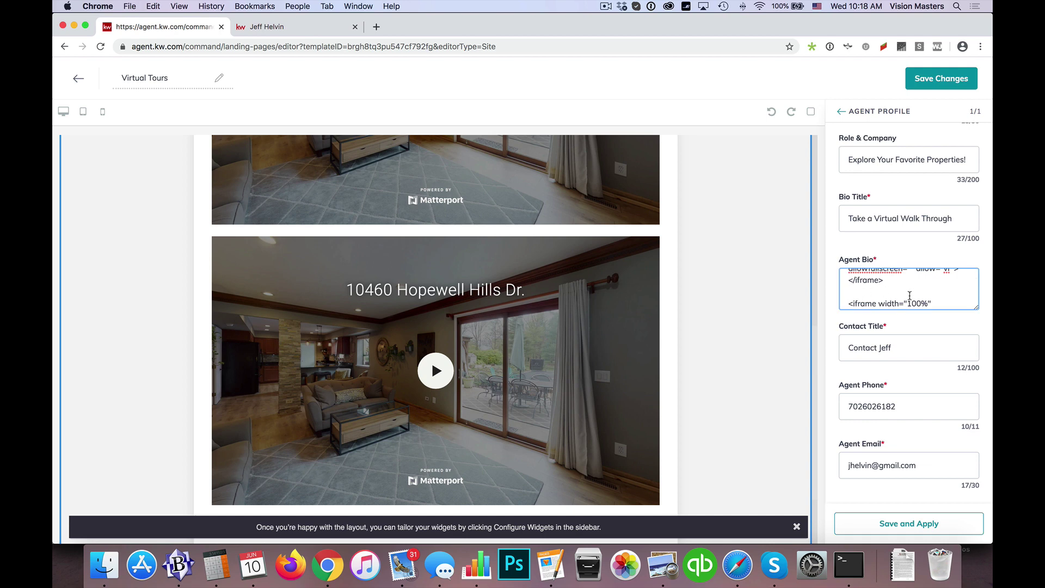
{"action": "scroll", "coordinate": [735, 296], "scroll_direction": "down", "scroll_amount": 3}
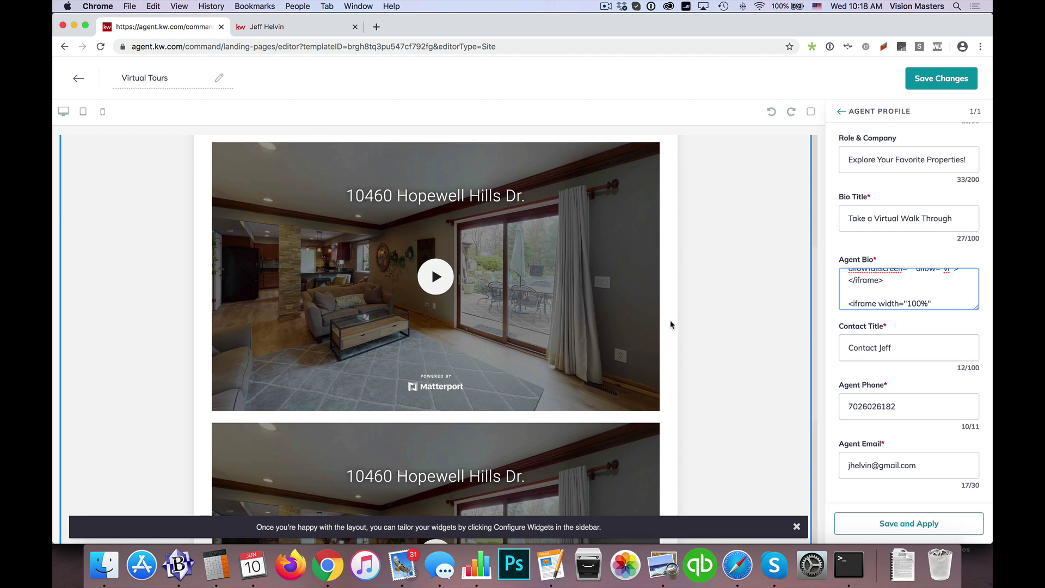
{"action": "scroll", "coordinate": [670, 325], "scroll_direction": "down", "scroll_amount": 5}
{"action": "scroll", "coordinate": [671, 324], "scroll_direction": "down", "scroll_amount": 2}
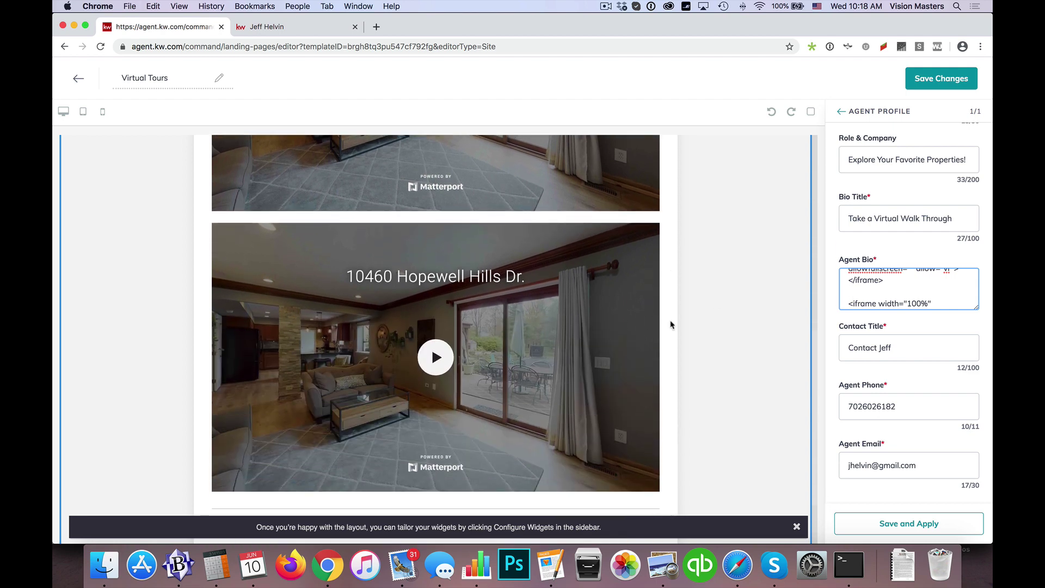
{"action": "scroll", "coordinate": [666, 327], "scroll_direction": "down", "scroll_amount": 3}
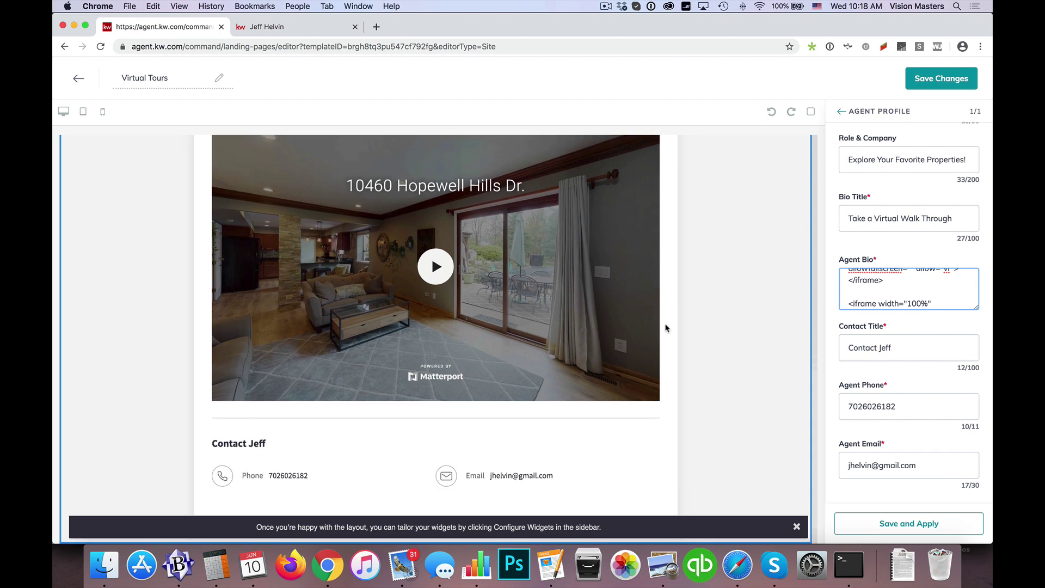
{"action": "scroll", "coordinate": [680, 310], "scroll_direction": "up", "scroll_amount": 9}
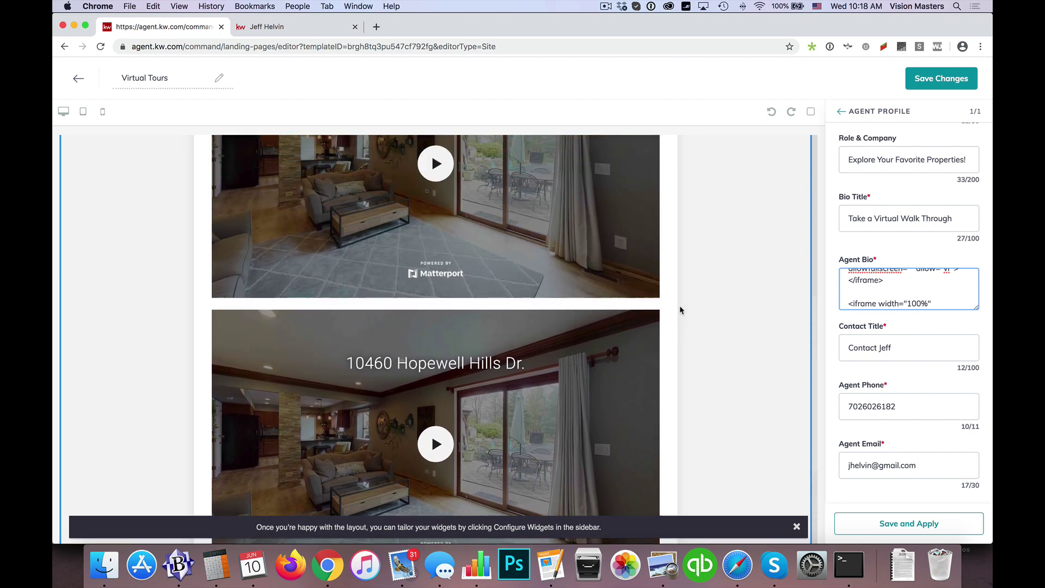
{"action": "scroll", "coordinate": [679, 310], "scroll_direction": "up", "scroll_amount": 9}
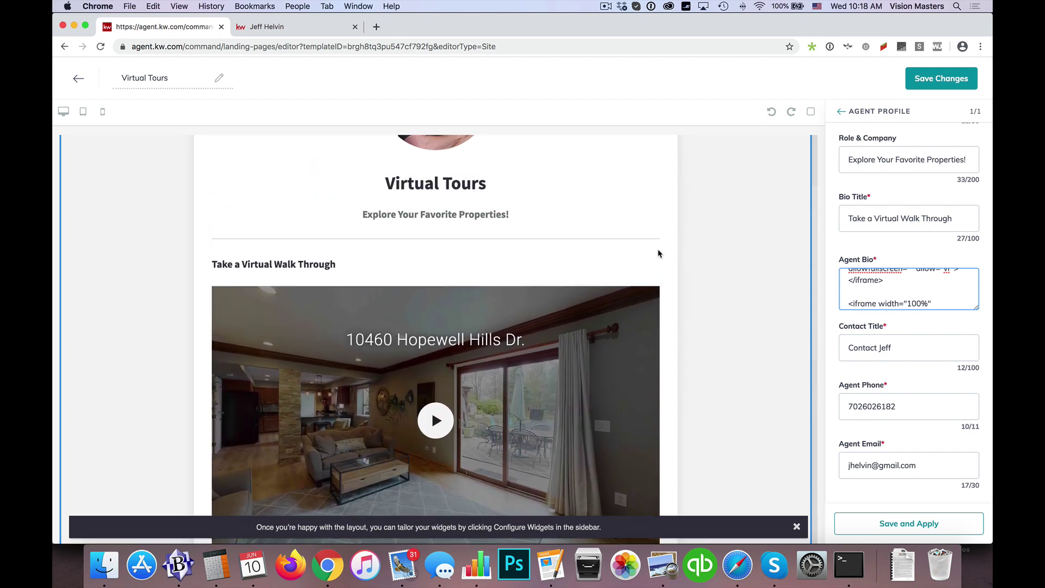
{"action": "scroll", "coordinate": [658, 253], "scroll_direction": "up", "scroll_amount": 5}
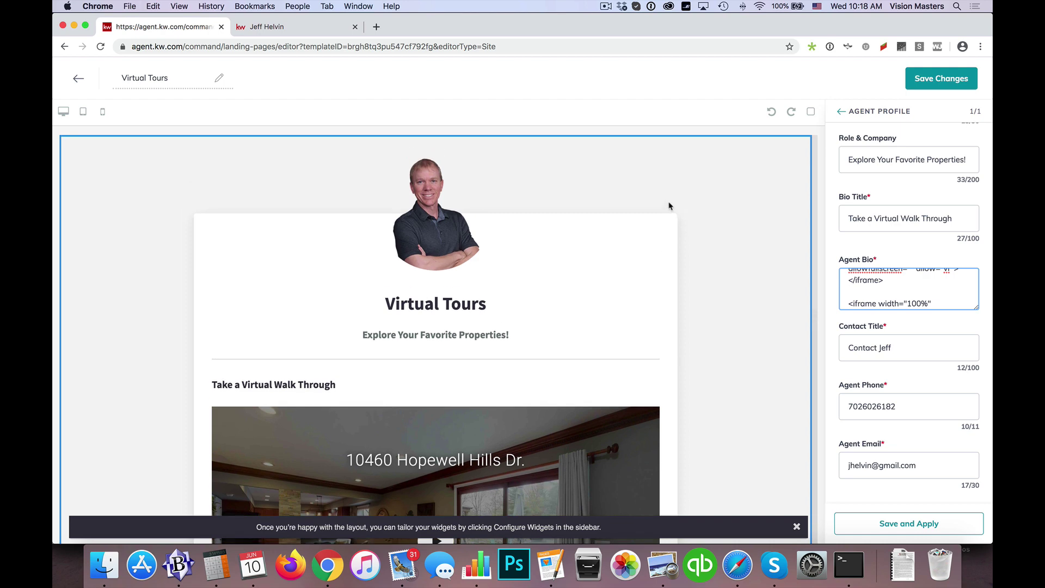